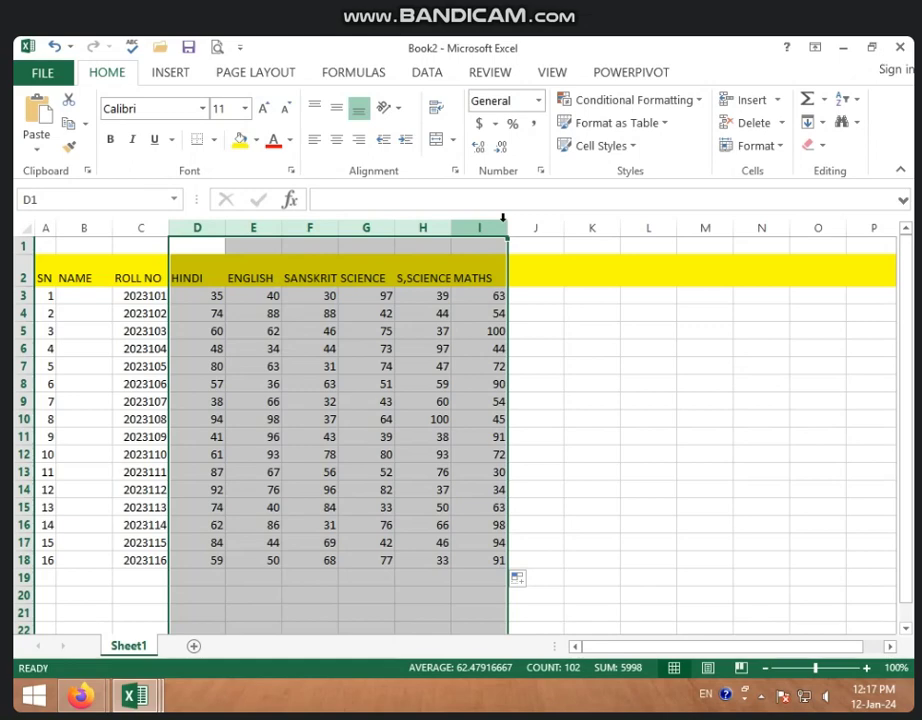
Widen the six subject columns D:I, HINDI through MATHS, so their headings fit.
drag(508, 231, 526, 232)
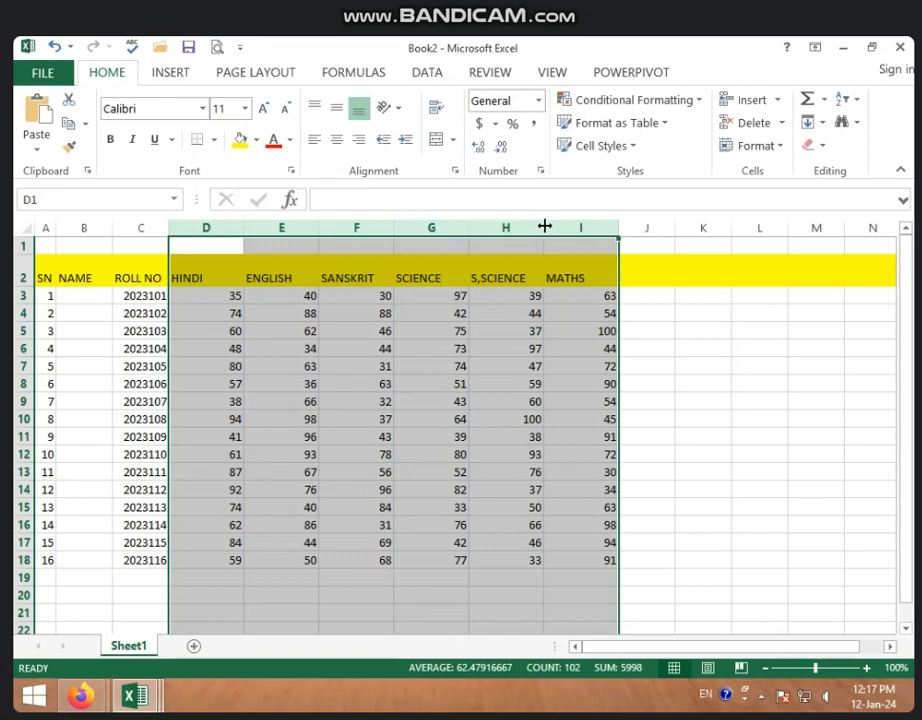
click(488, 310)
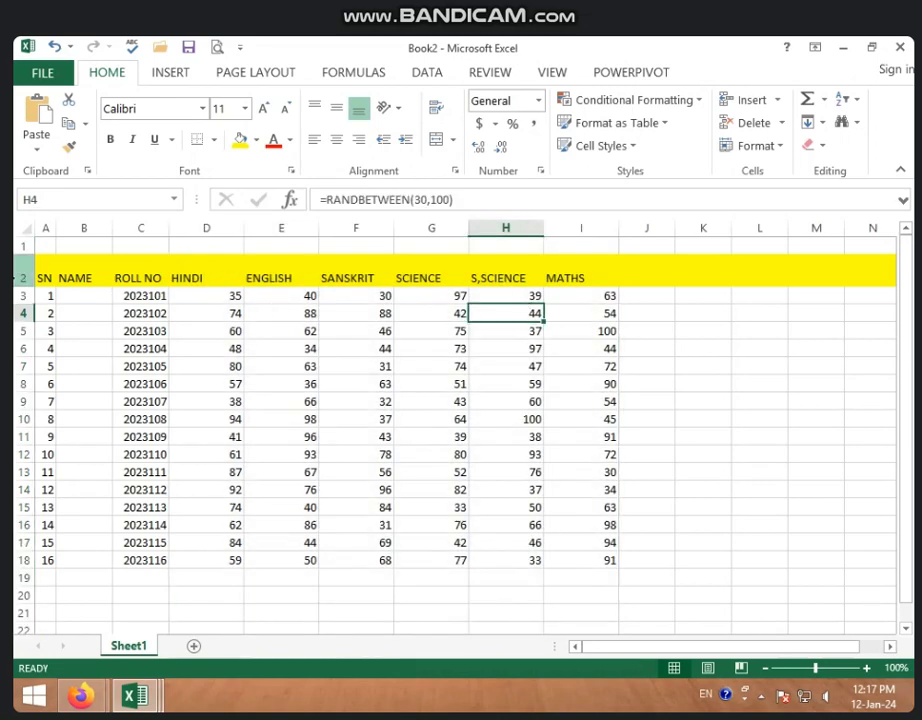
click(14, 278)
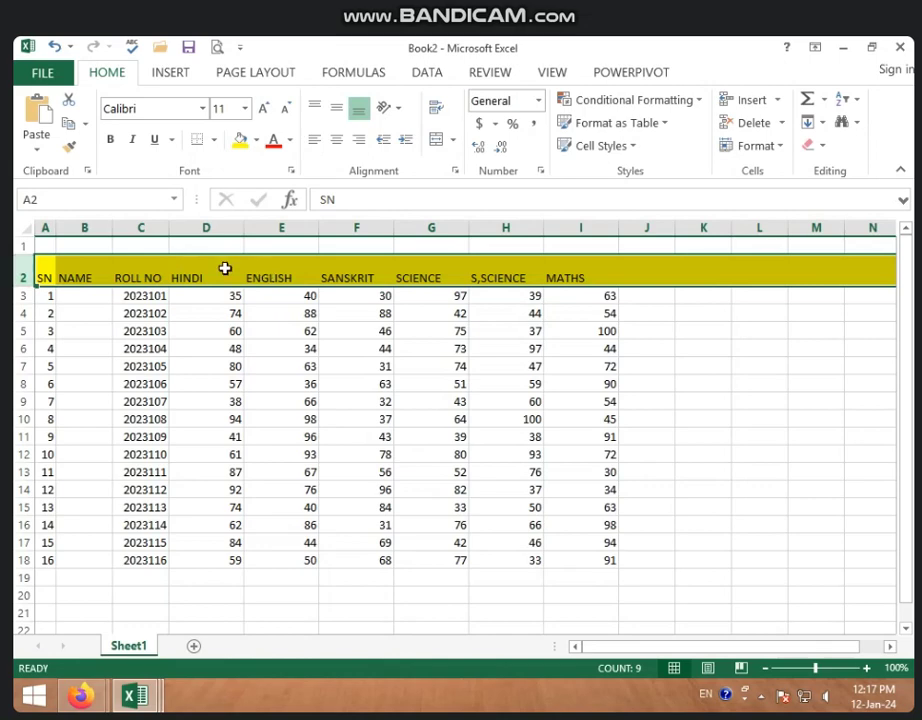
Vertically centre the row 2 headings, enlarge their font two steps and colour them red.
click(338, 110)
click(264, 109)
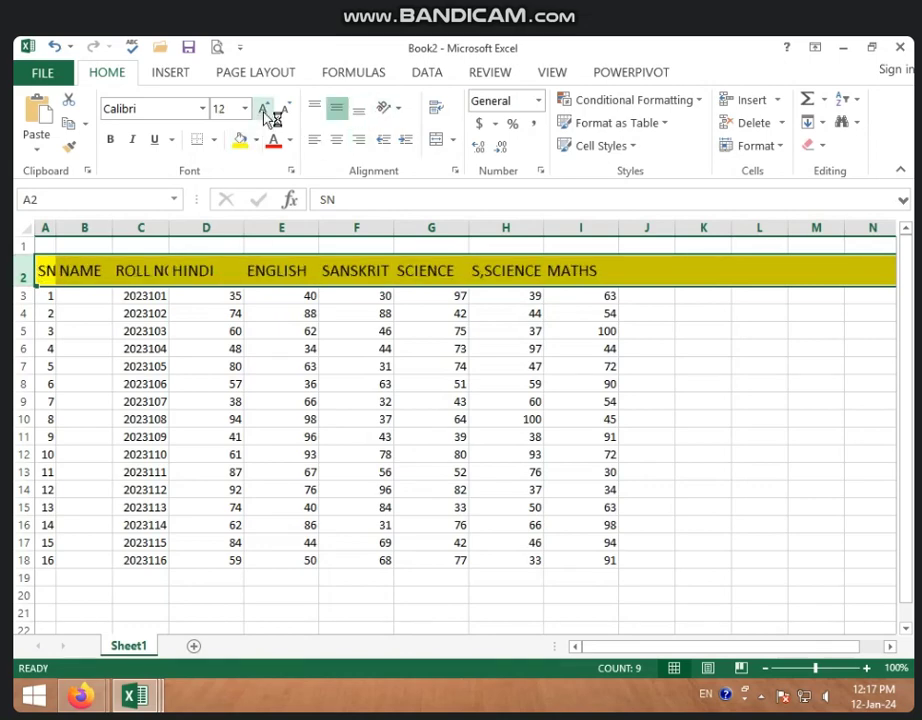
click(268, 112)
click(278, 145)
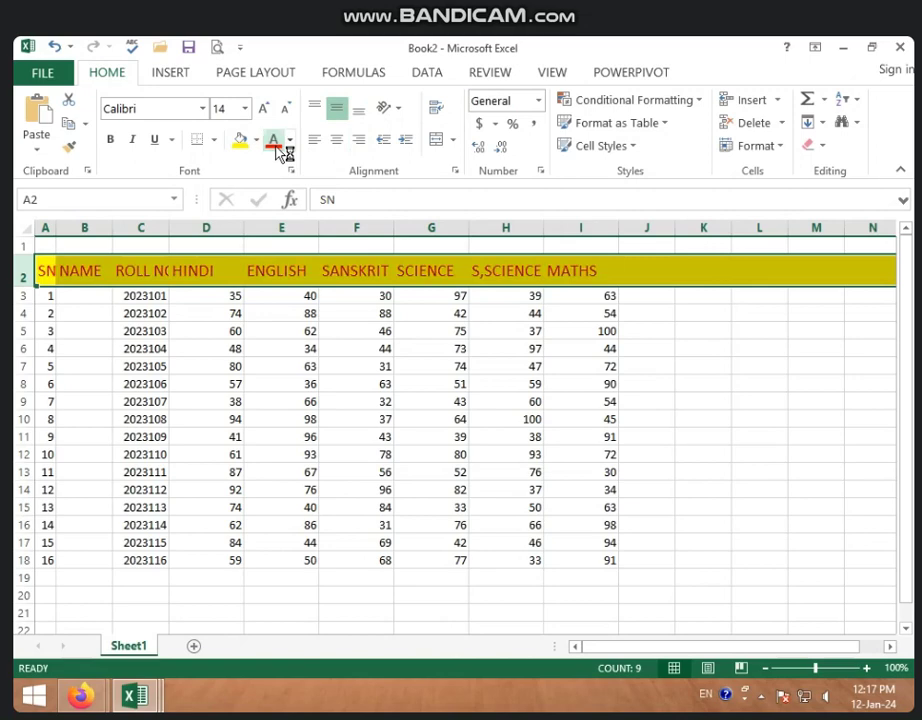
click(494, 328)
click(580, 271)
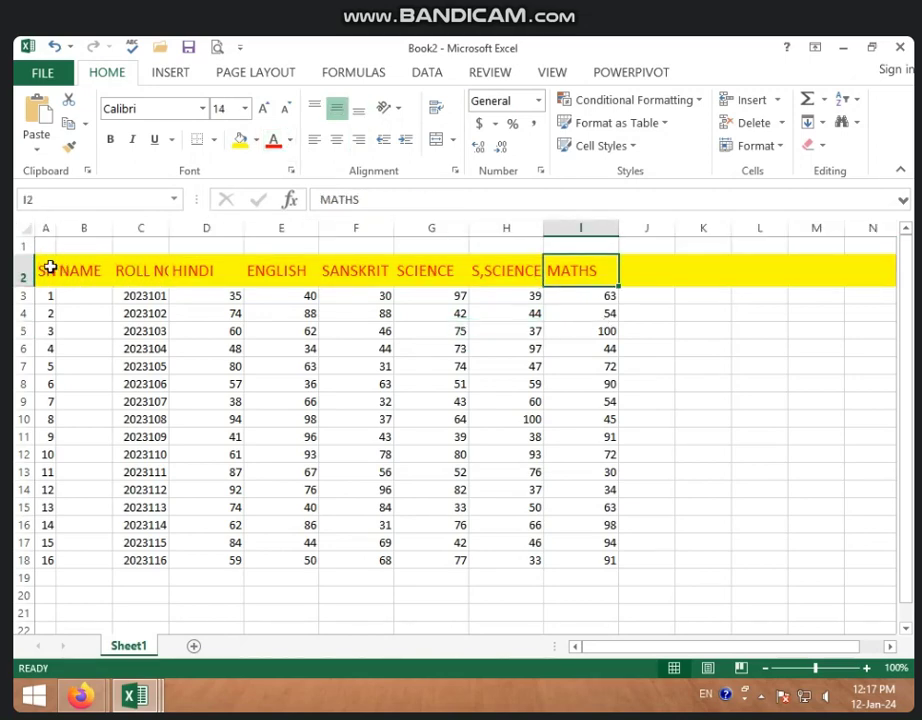
Apply All Borders to the whole marks table, rows 2–18 across columns A to N.
mouse_move(47, 266)
mouse_down()
mouse_move(580, 536)
mouse_move(874, 566)
mouse_up()
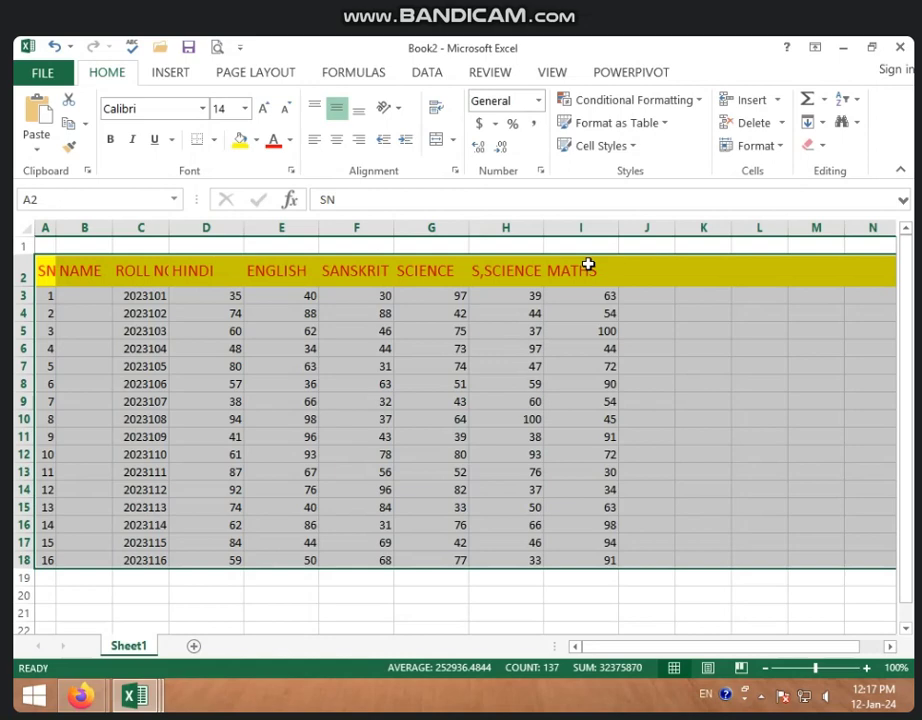
click(213, 140)
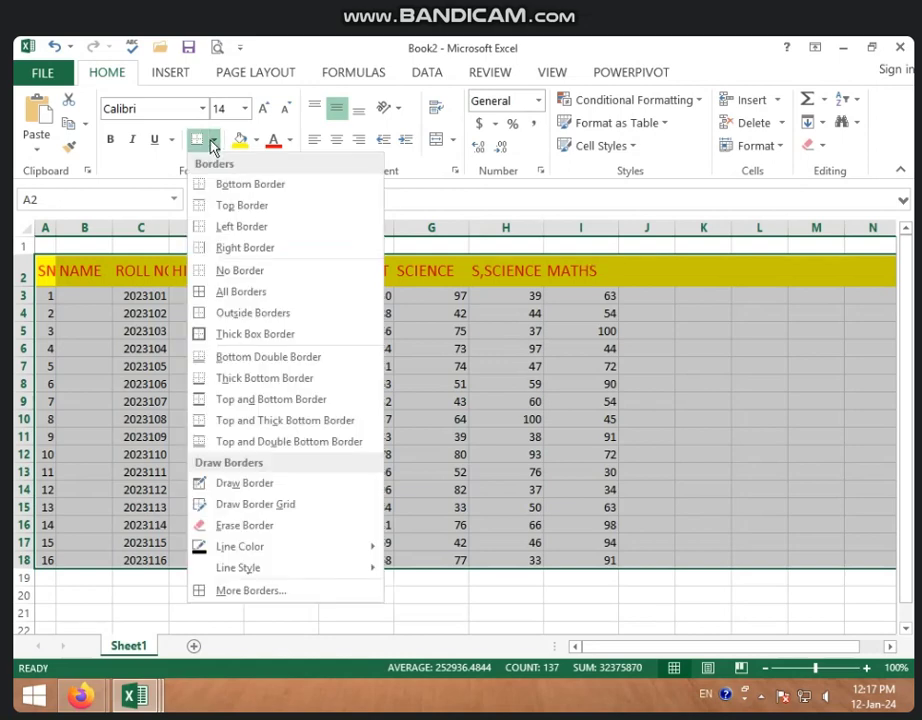
click(258, 292)
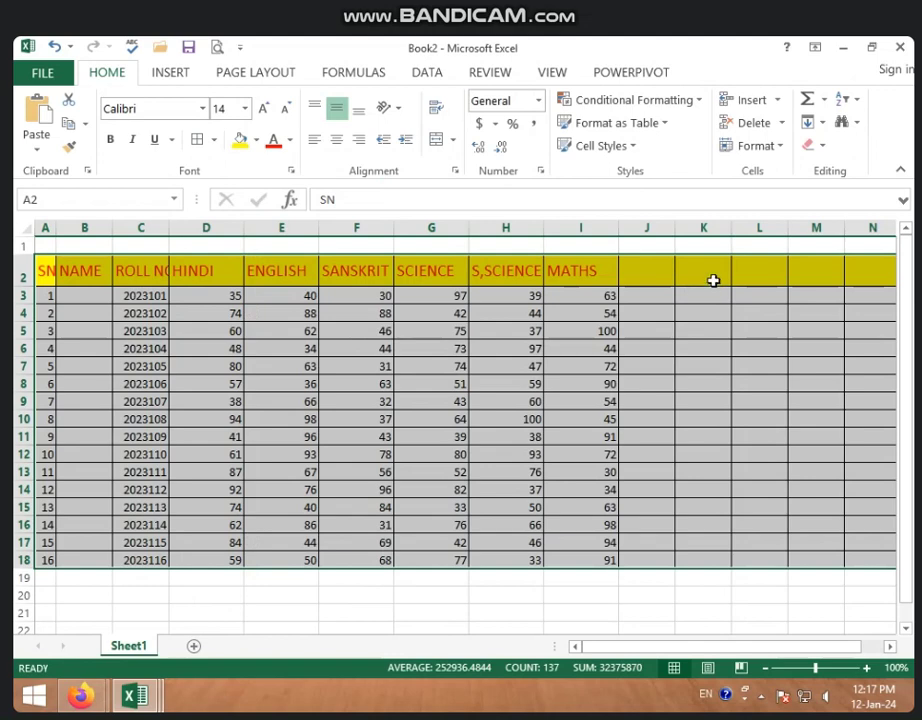
click(655, 273)
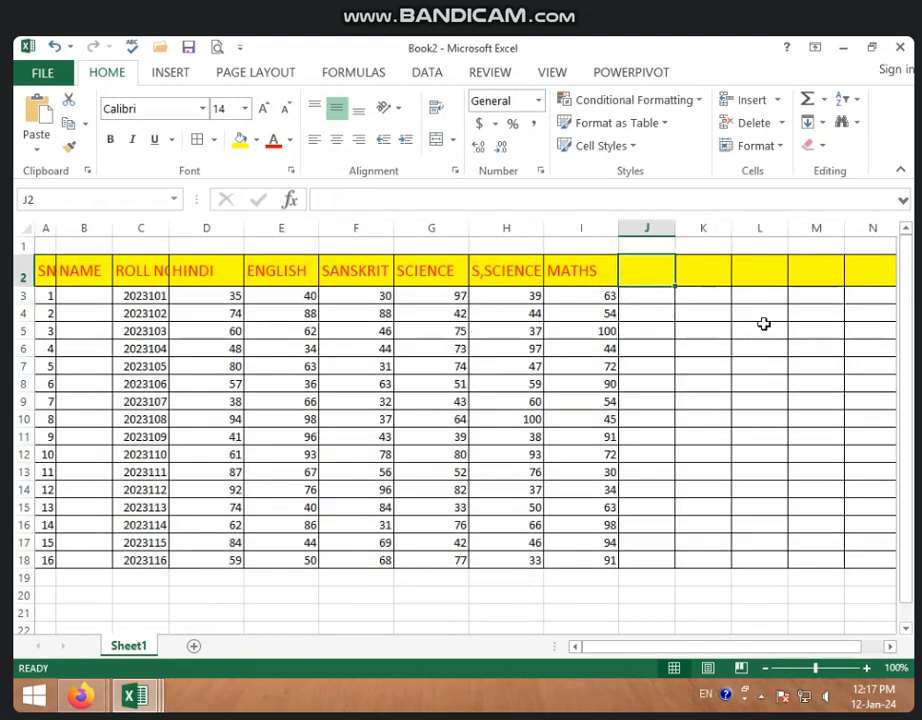
Head column J with TOTAL and paste D3:I18 back over itself as fixed values.
text(TOTAL)
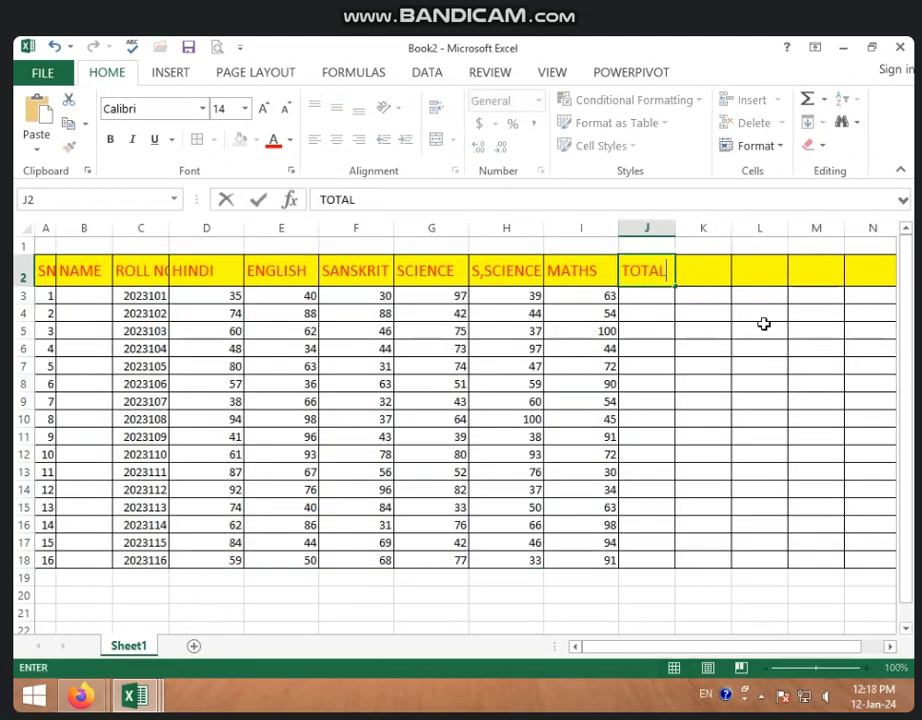
click(680, 327)
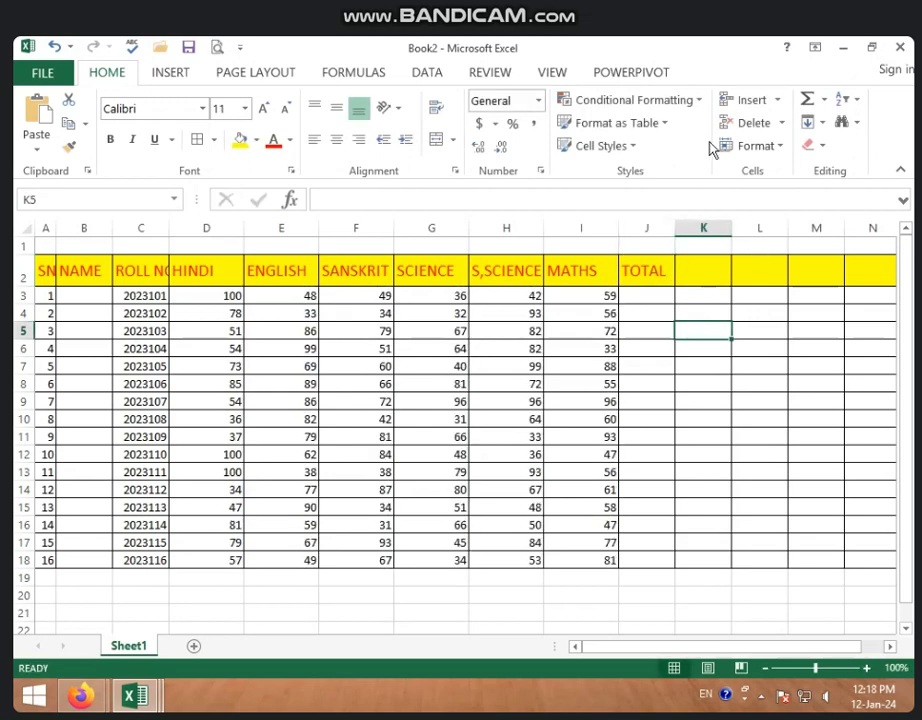
drag(226, 296, 568, 557)
key(ctrl+c)
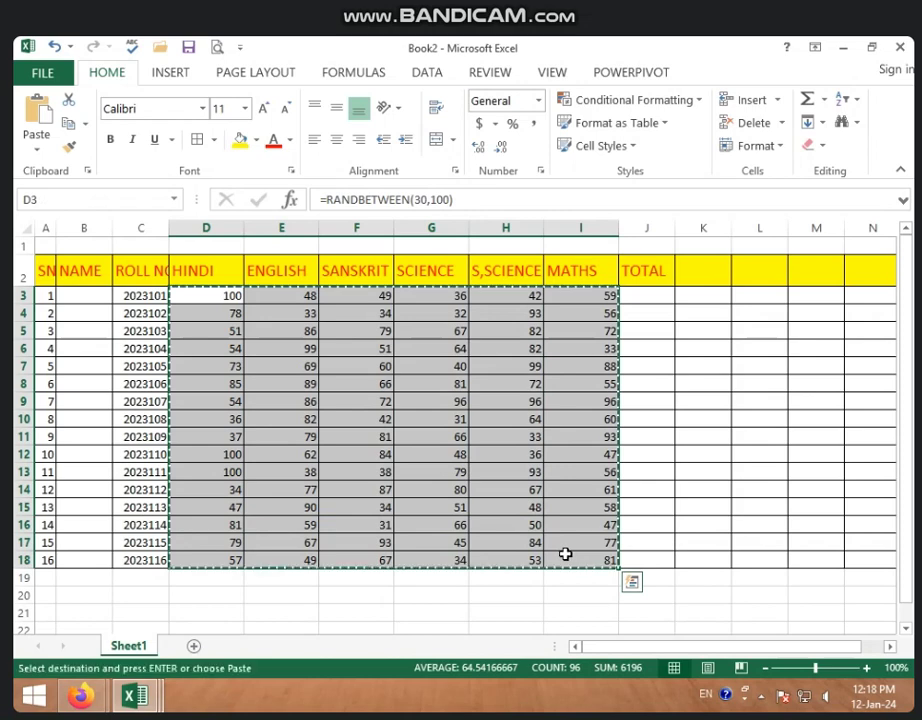
click(37, 150)
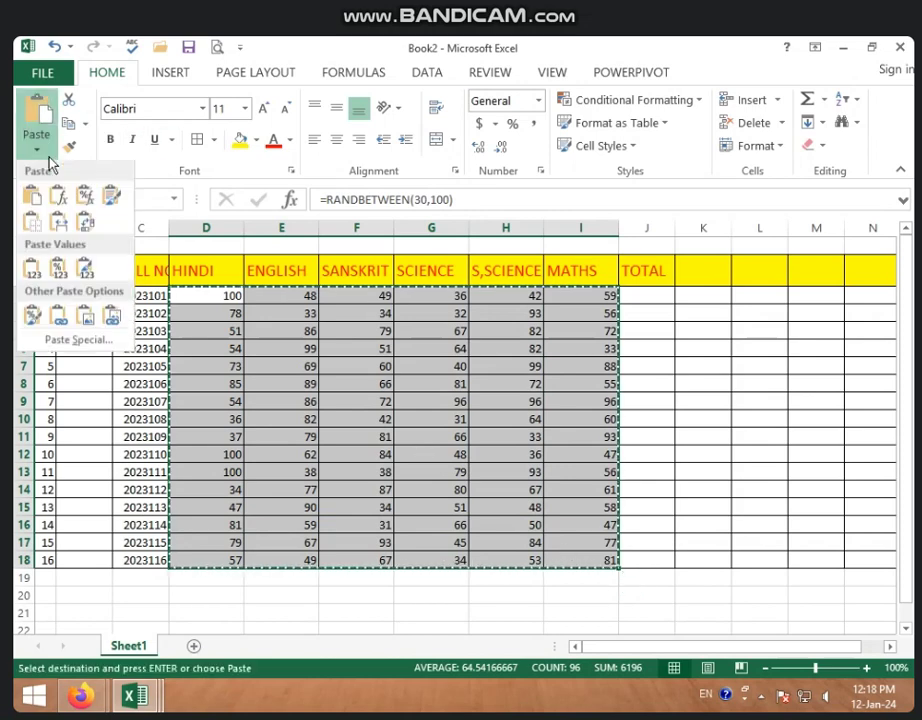
click(34, 274)
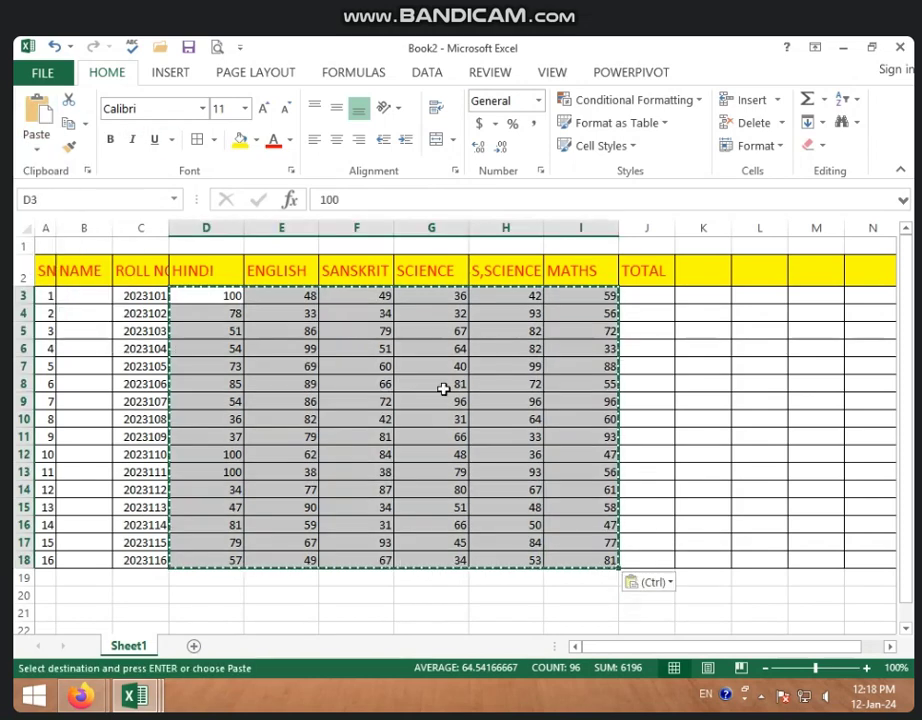
click(443, 389)
click(646, 298)
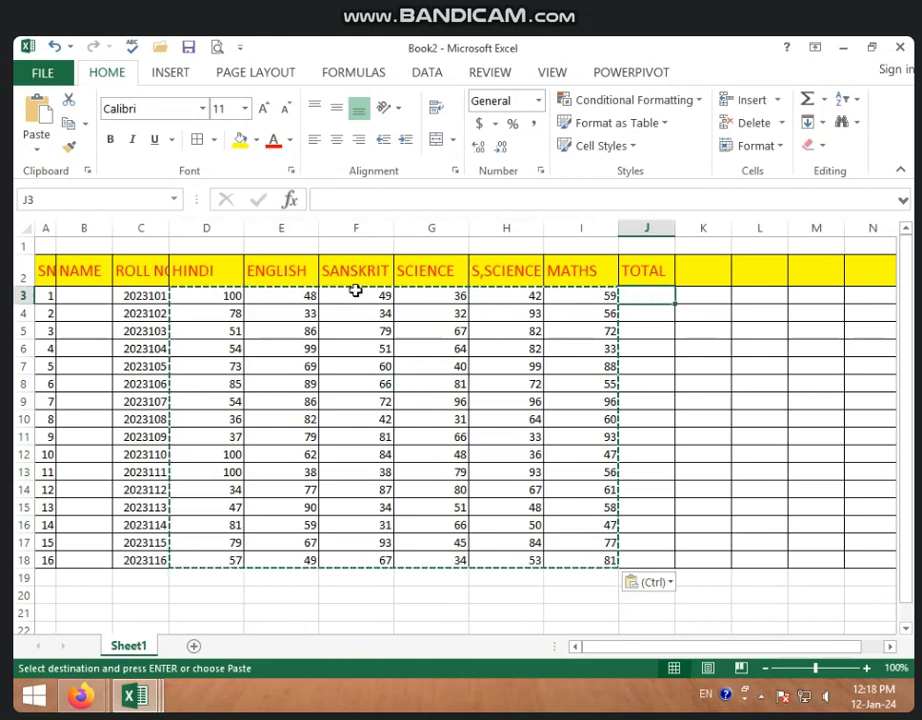
click(193, 297)
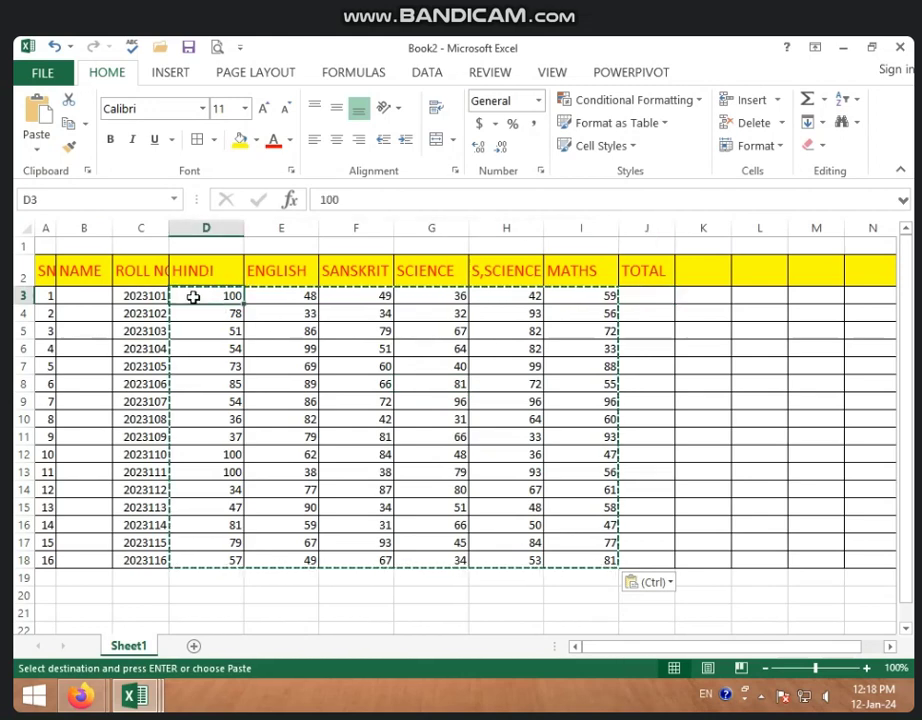
AutoSum D3:J18 so J3:J18 holds each student's six-mark SUM total.
mouse_move(193, 297)
mouse_down()
mouse_move(411, 566)
mouse_move(649, 563)
mouse_up()
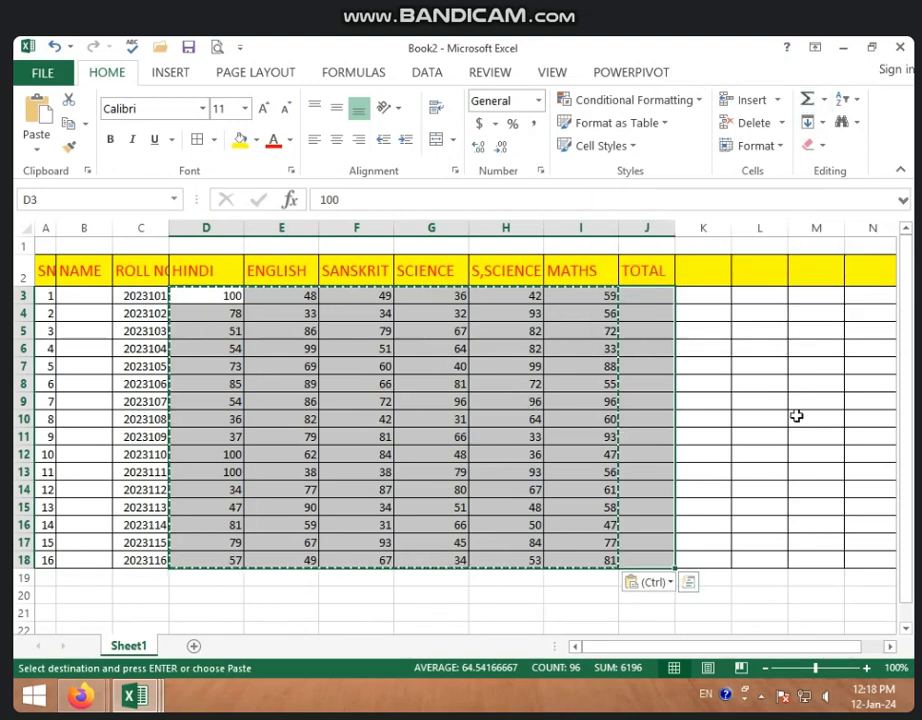
click(806, 101)
click(632, 347)
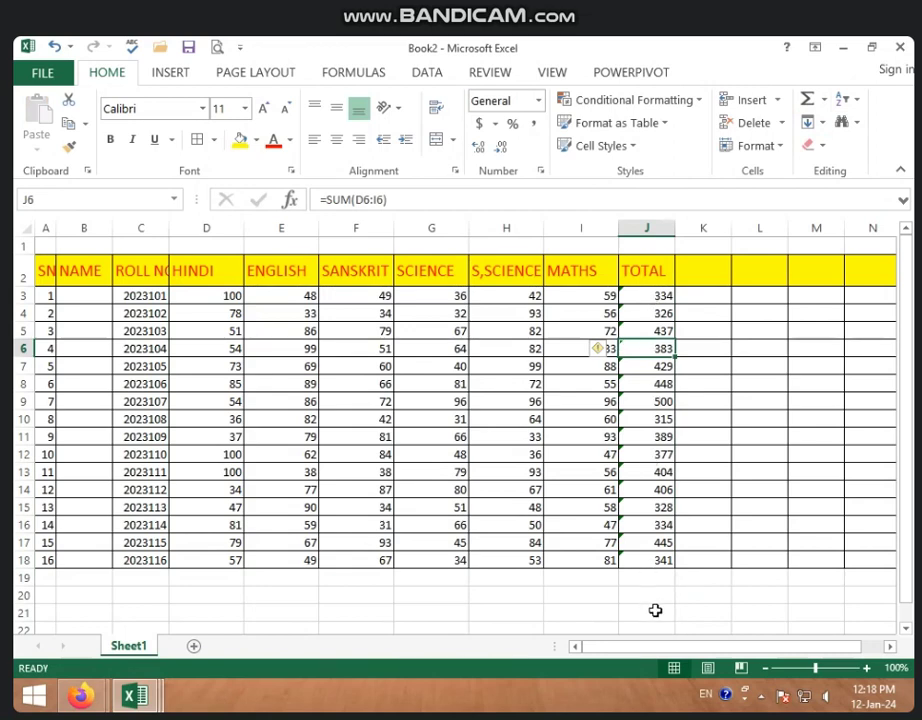
scroll(663, 533, down, 2)
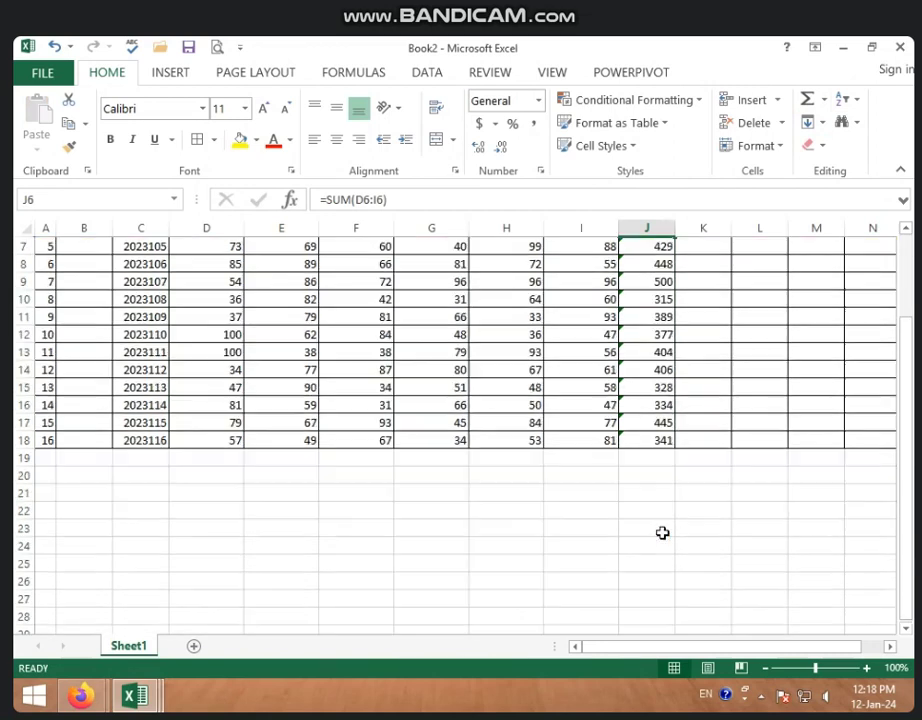
scroll(663, 533, up, 2)
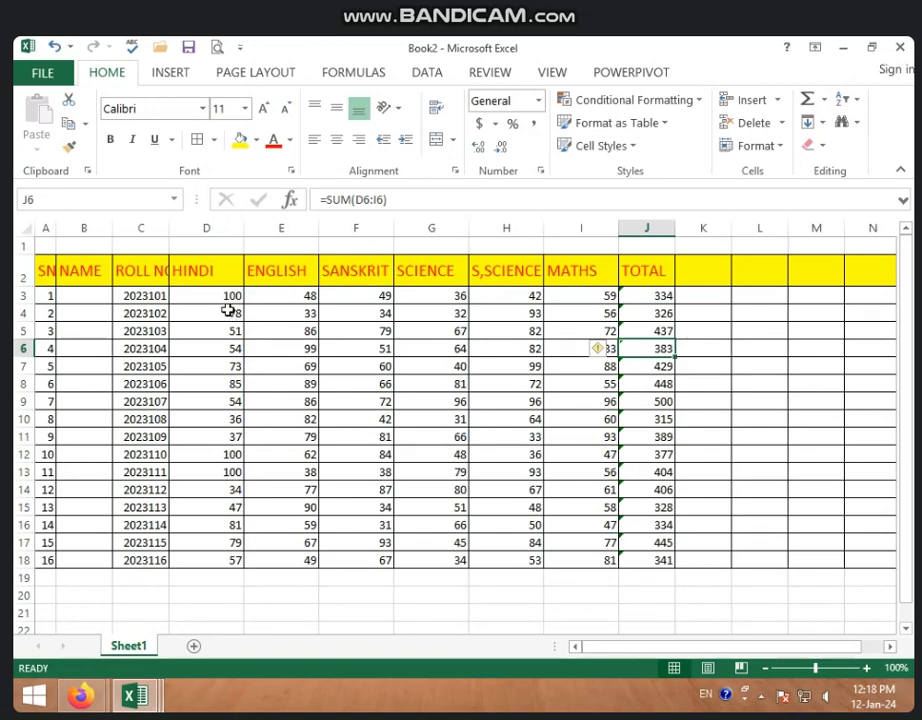
mouse_move(210, 298)
mouse_down()
mouse_move(376, 710)
mouse_move(686, 707)
mouse_up()
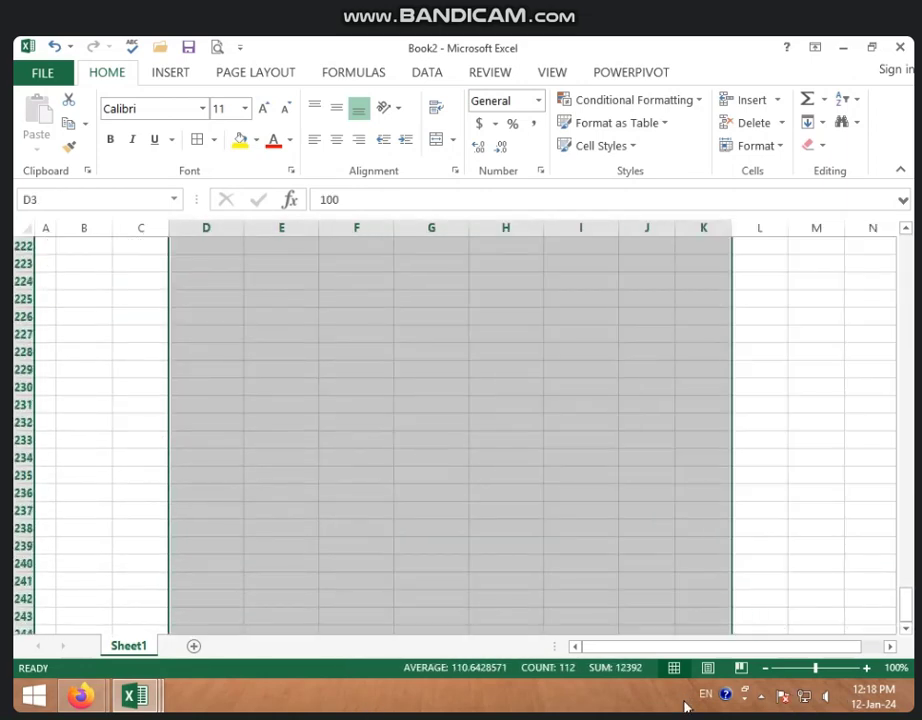
scroll(686, 707, up, 17)
scroll(686, 707, up, 14)
scroll(686, 707, up, 18)
scroll(686, 707, up, 15)
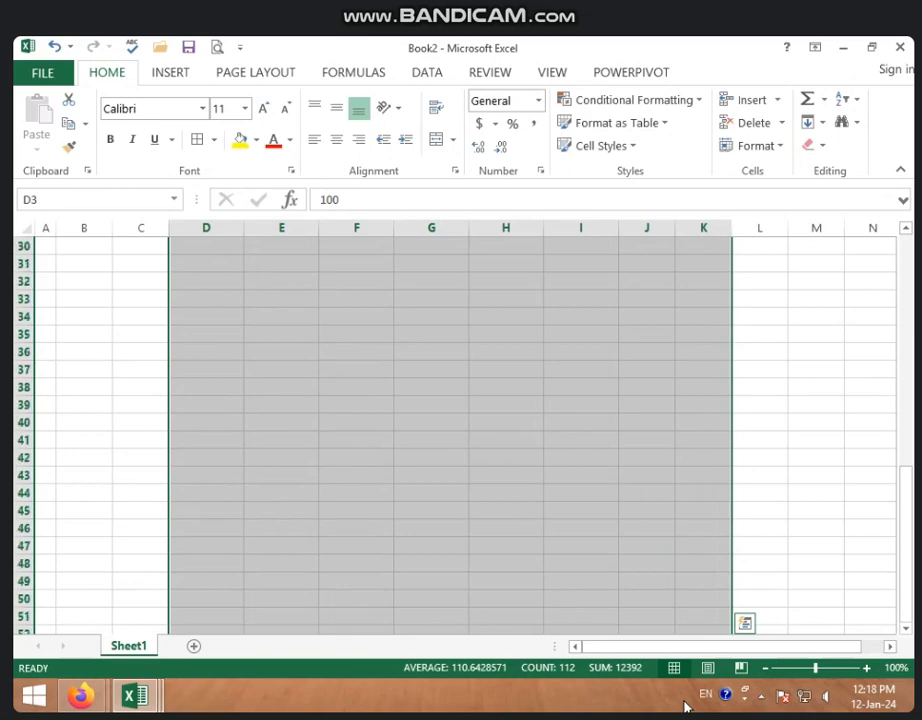
scroll(686, 707, up, 9)
scroll(686, 707, up, 1)
click(703, 594)
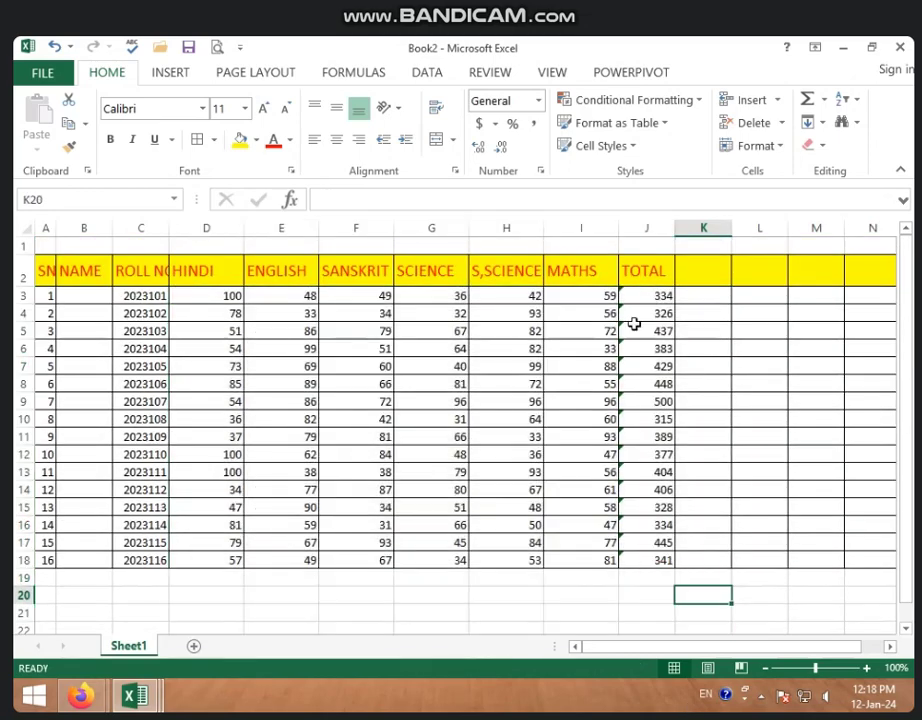
Review the total formulas in J3, J4 and J18.
mouse_move(200, 297)
mouse_down()
mouse_move(281, 595)
mouse_move(663, 604)
mouse_up()
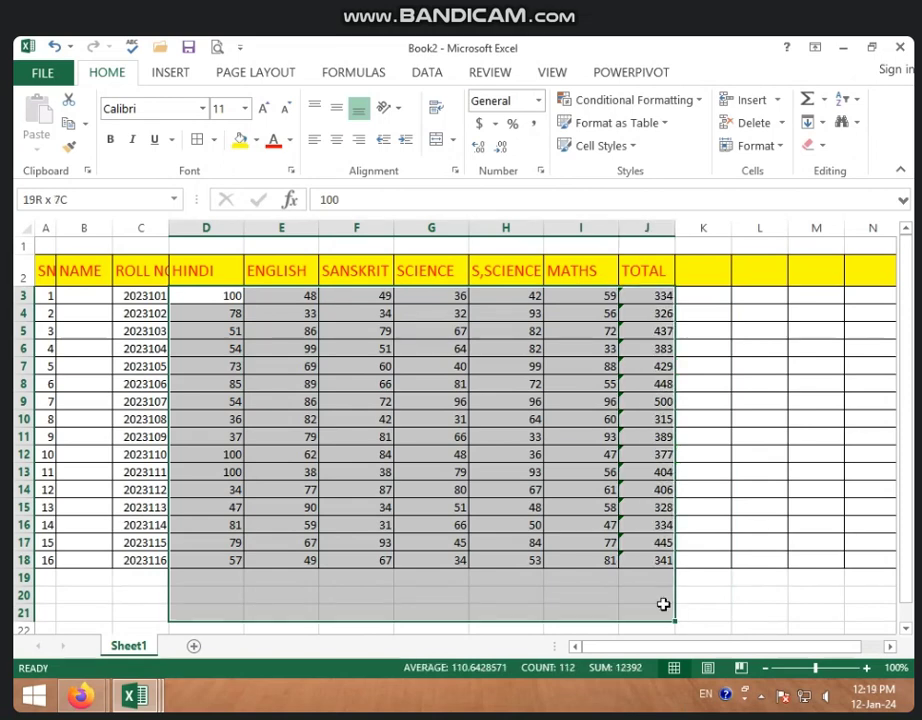
click(615, 541)
click(650, 561)
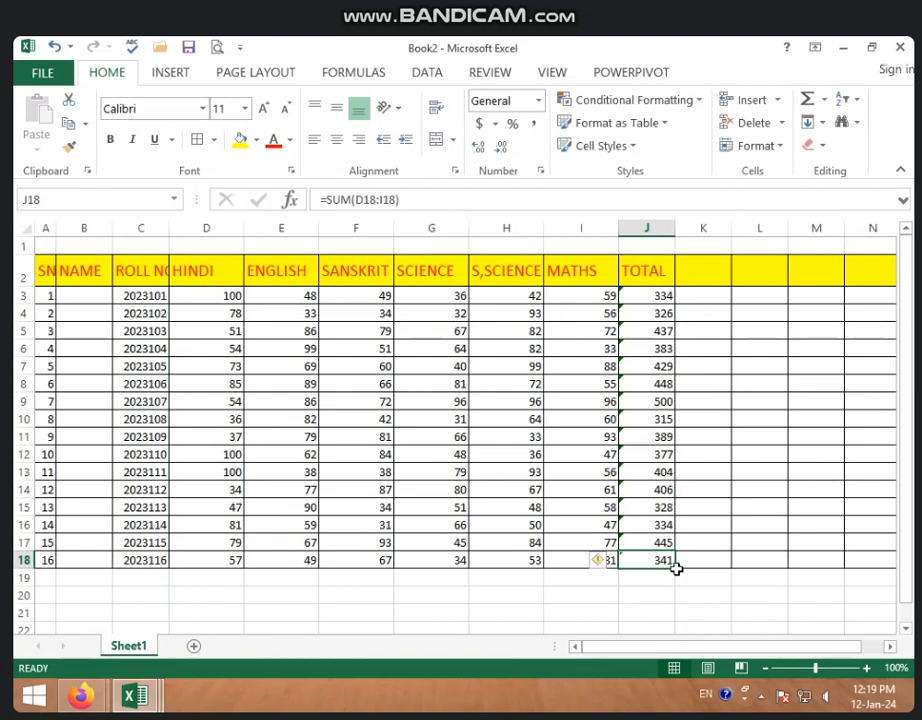
click(629, 289)
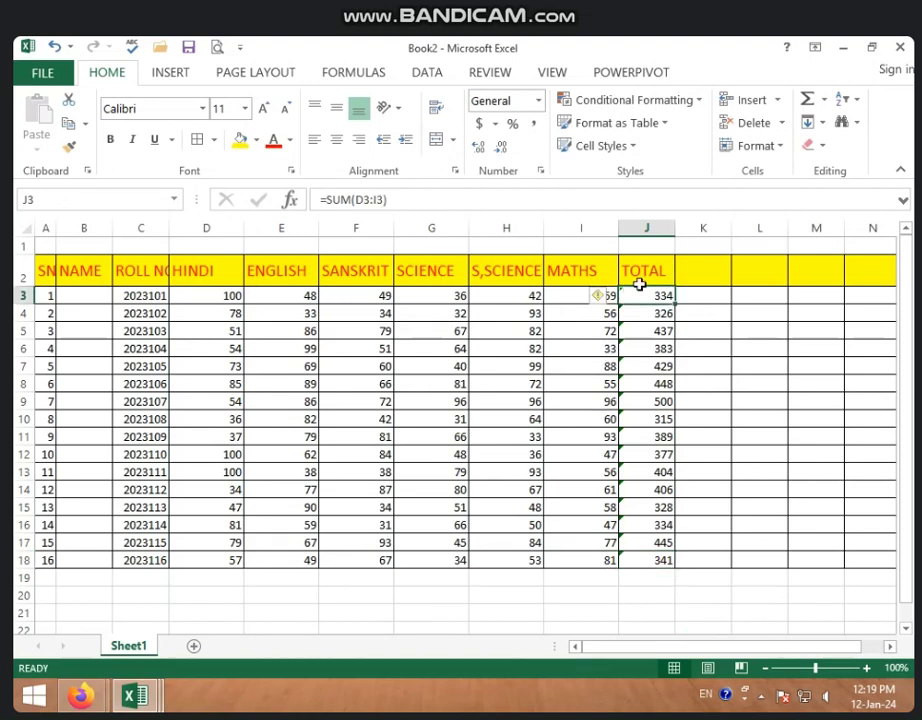
click(652, 558)
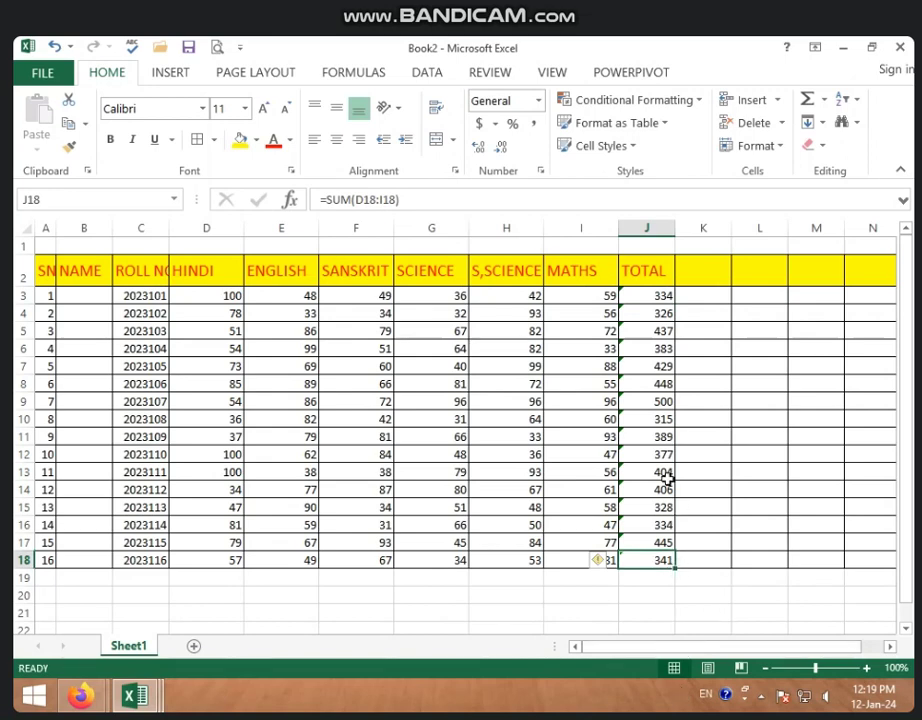
click(645, 400)
click(660, 313)
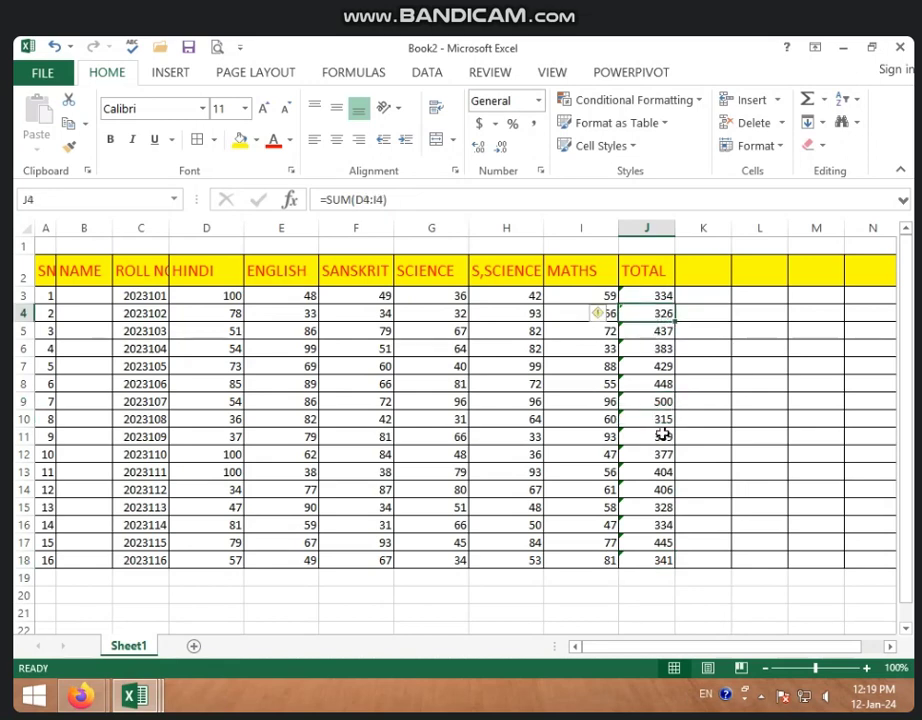
Clear J4:J18 and fill =SUM(D3:I3) from J3 down to J18.
drag(660, 313, 663, 555)
key(Delete)
click(683, 539)
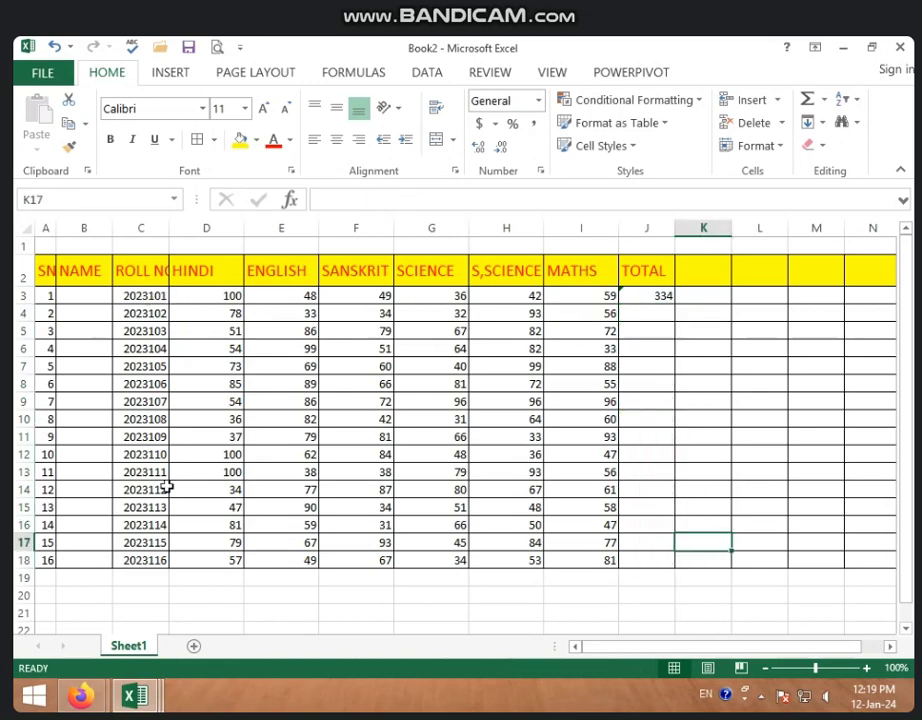
click(656, 297)
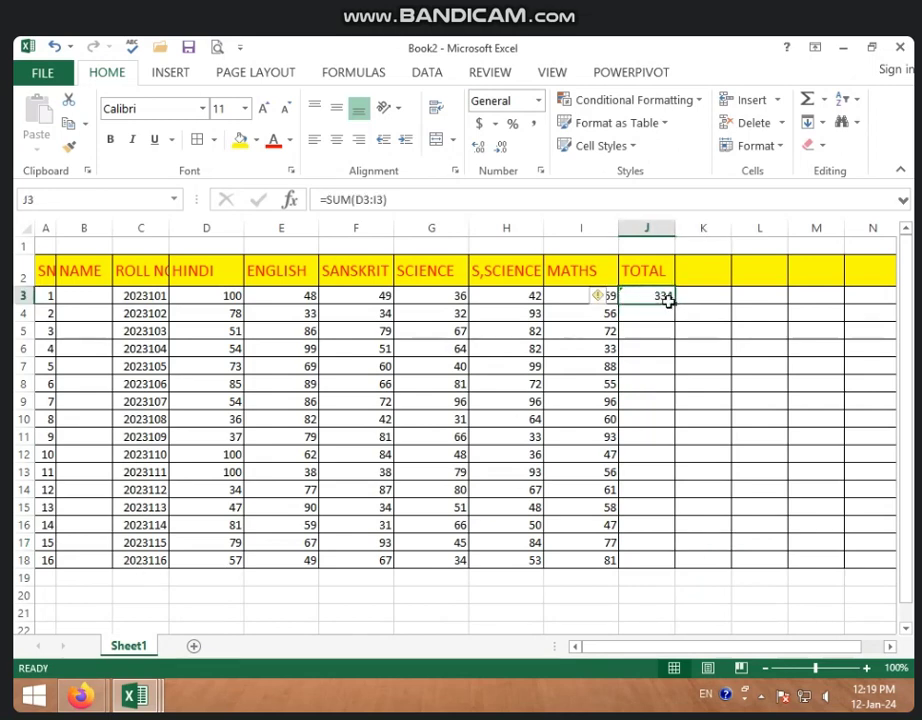
double_click(676, 305)
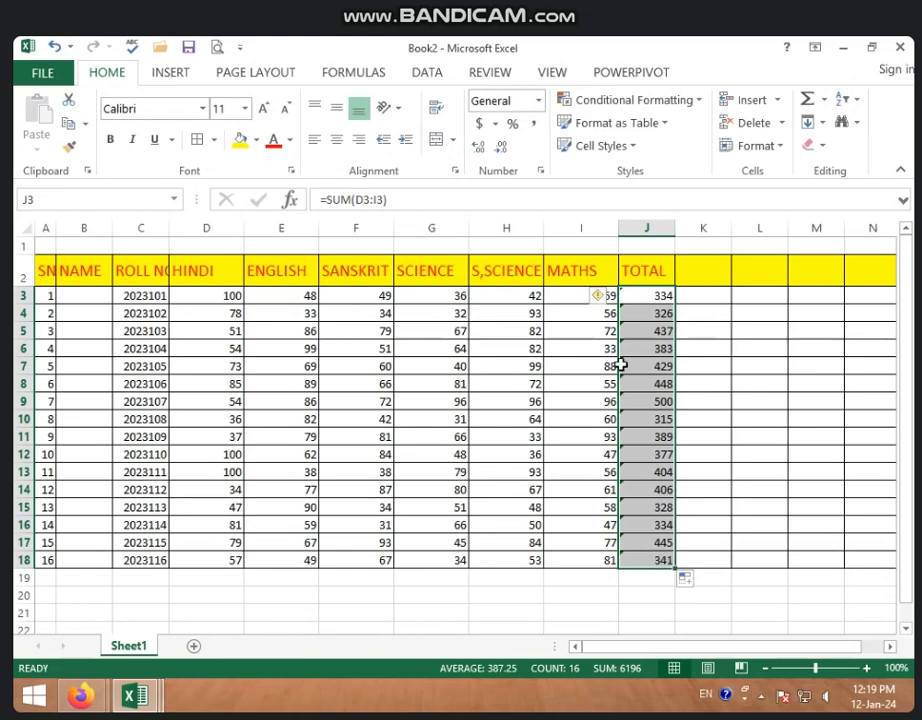
Enter the heading PERCENTAGE in K2.
click(713, 261)
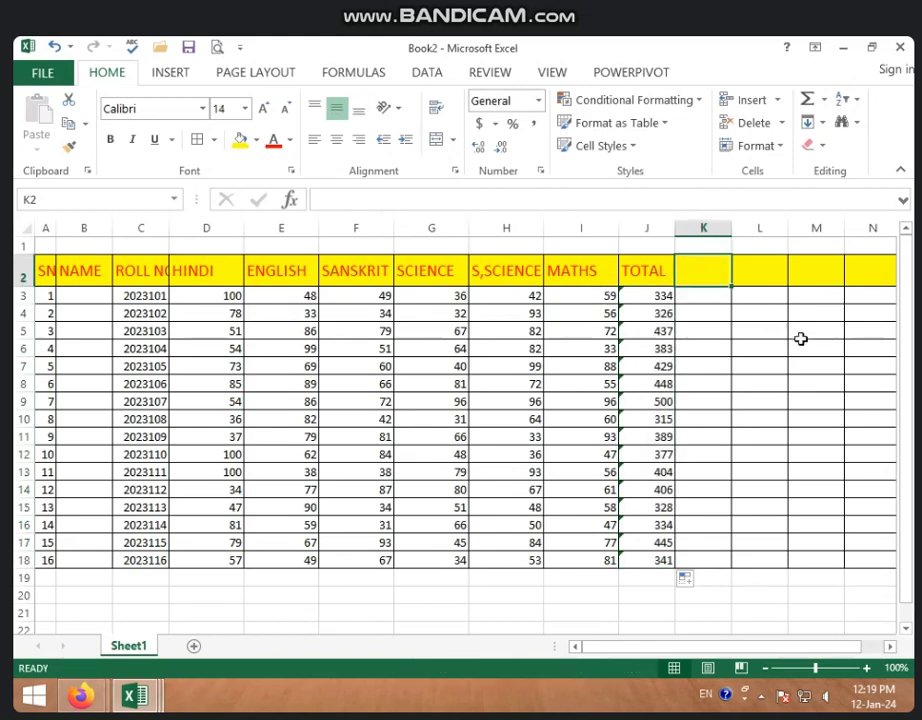
text(PERCE)
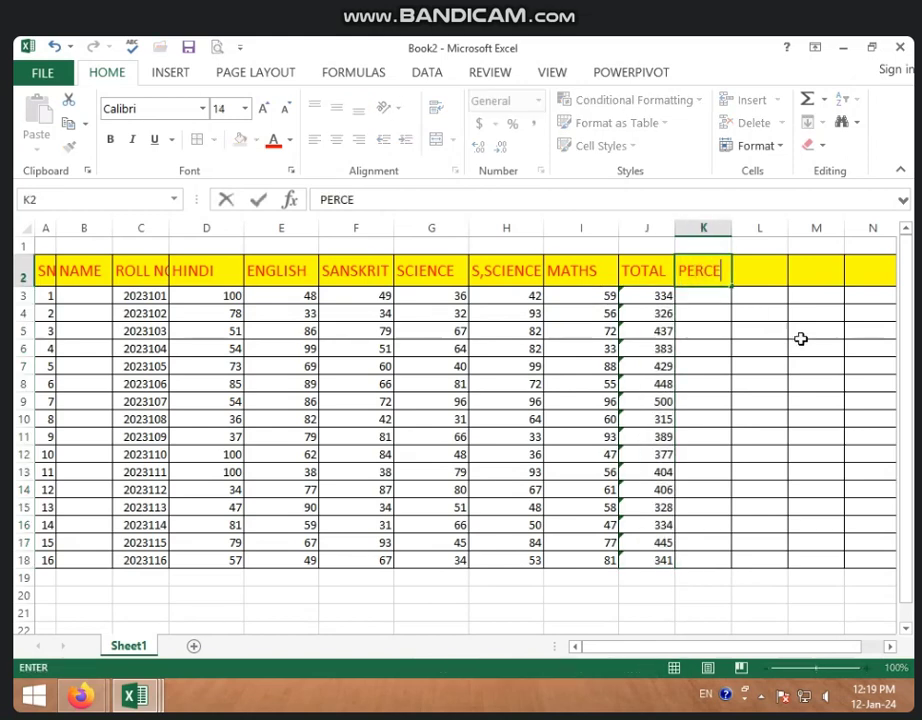
text(NTAGE)
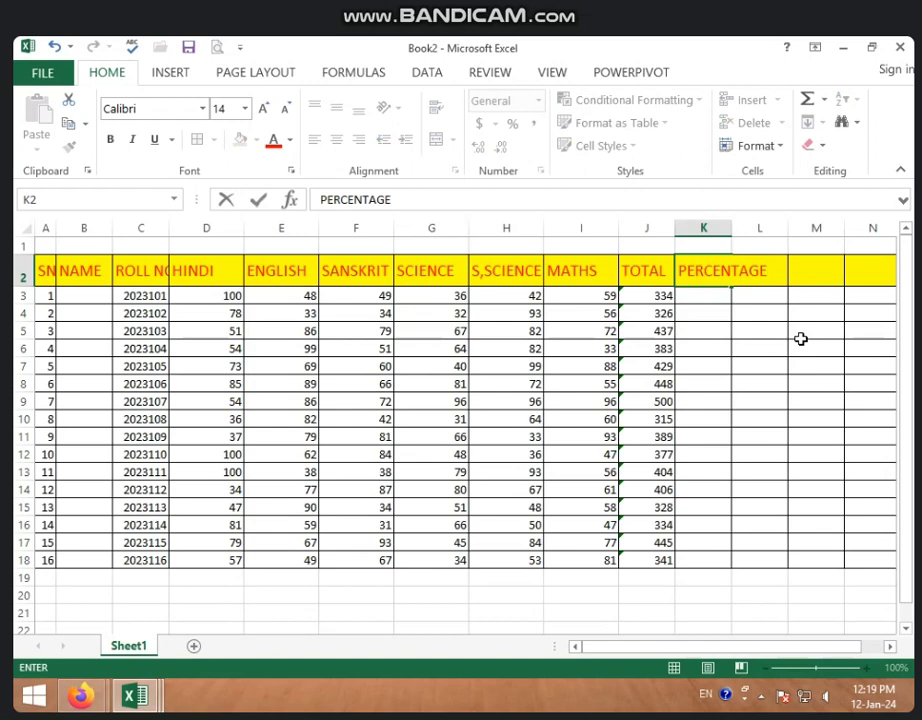
key(Return)
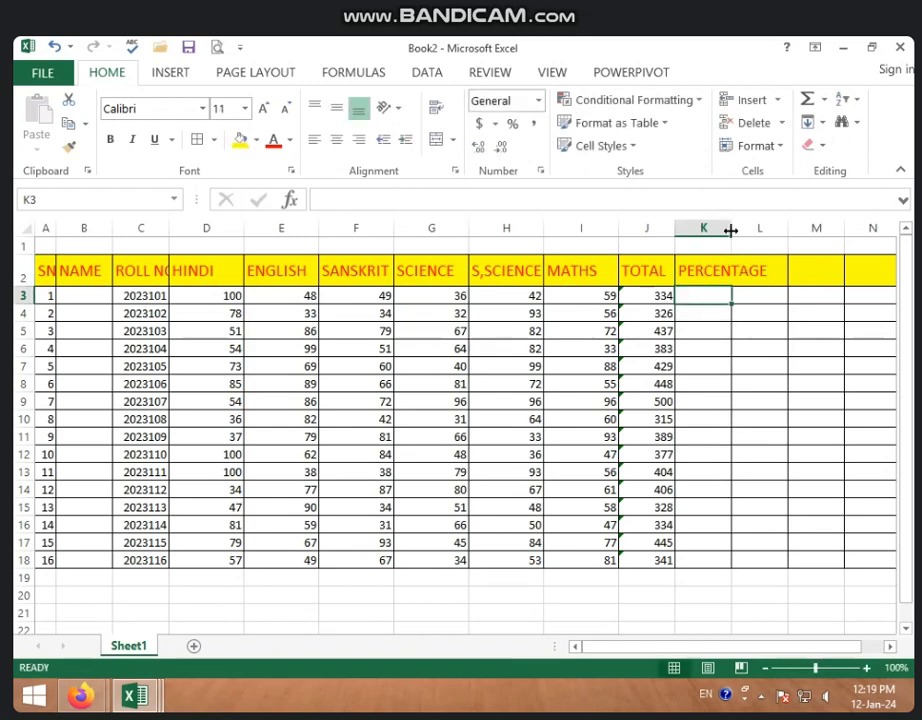
Widen column K so the PERCENTAGE heading fits.
drag(728, 230, 740, 230)
click(735, 228)
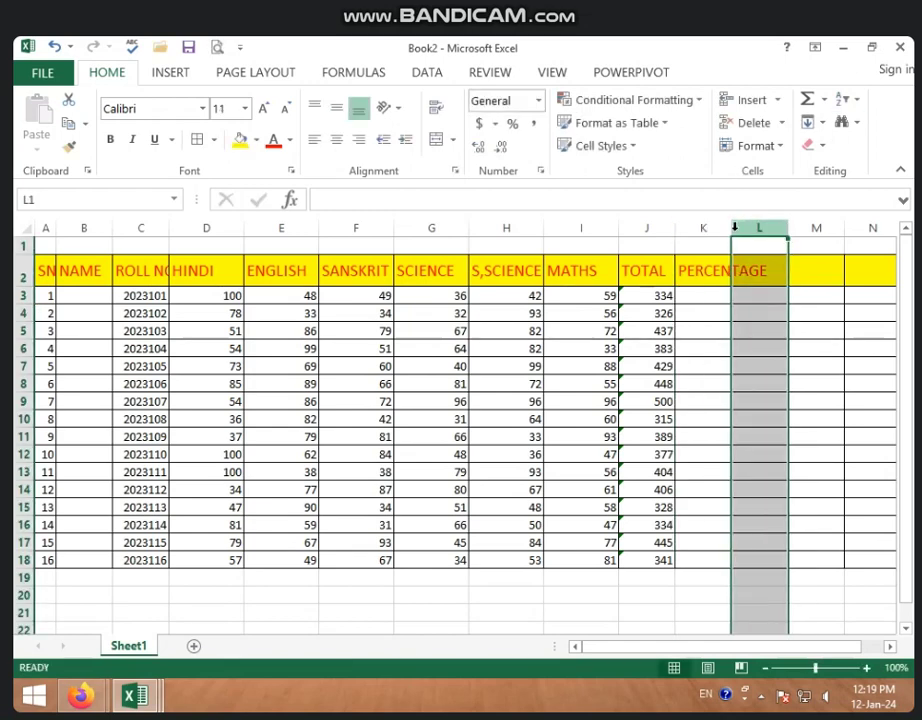
click(716, 228)
drag(731, 229, 788, 229)
click(751, 295)
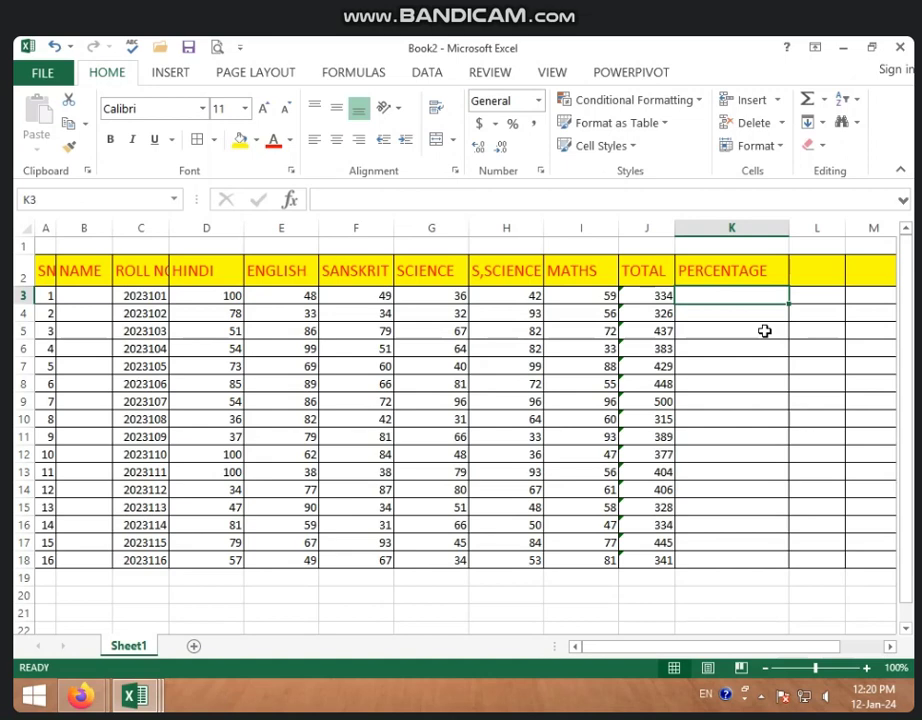
Enter =J3*100/600 in K3, giving 55.66666667 for the first student.
text(=)
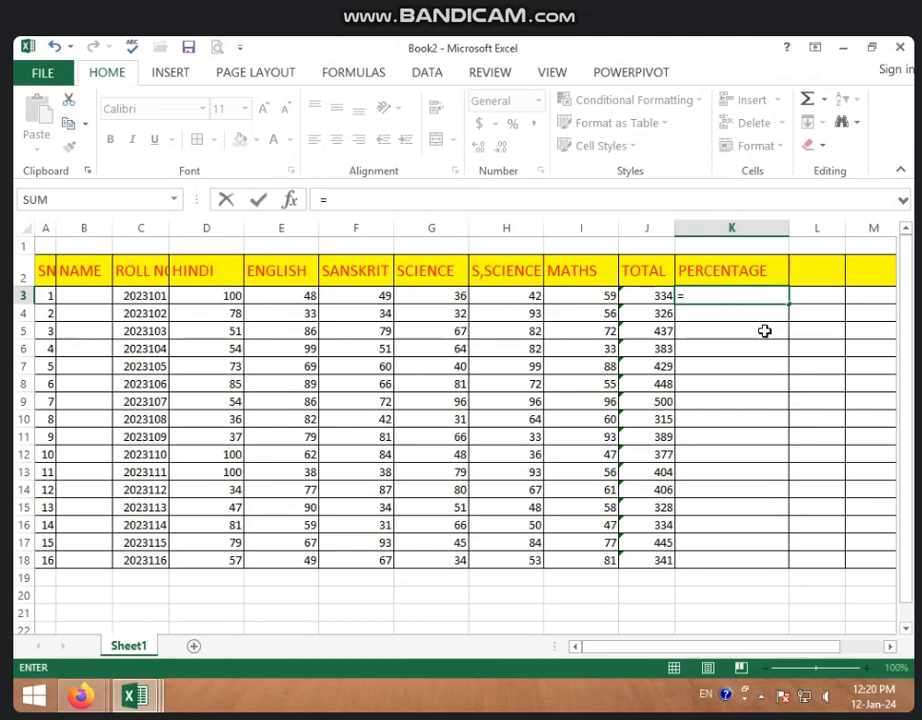
click(650, 296)
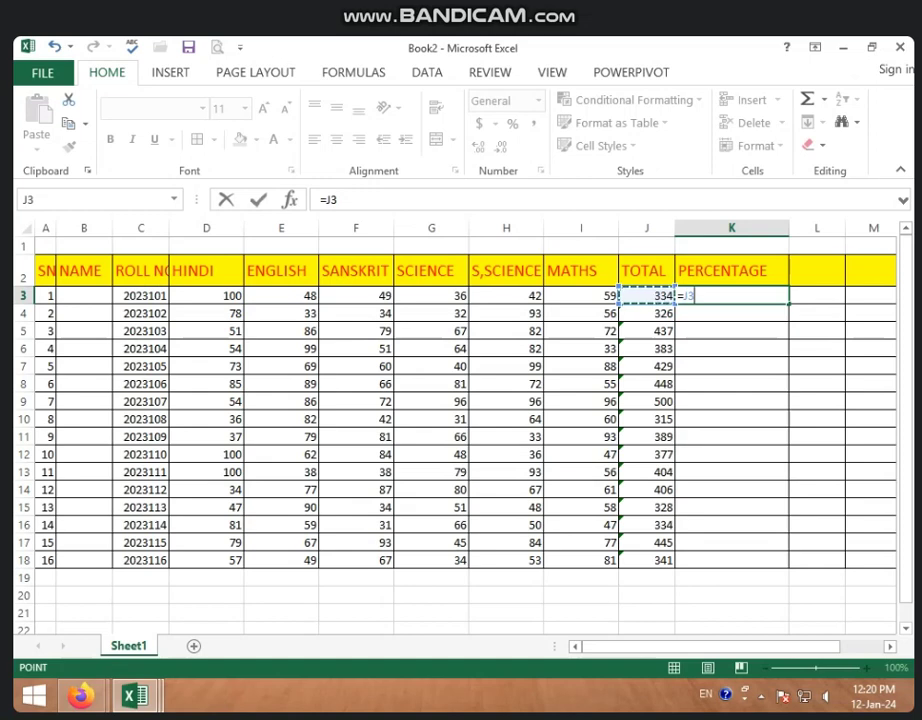
text(*)
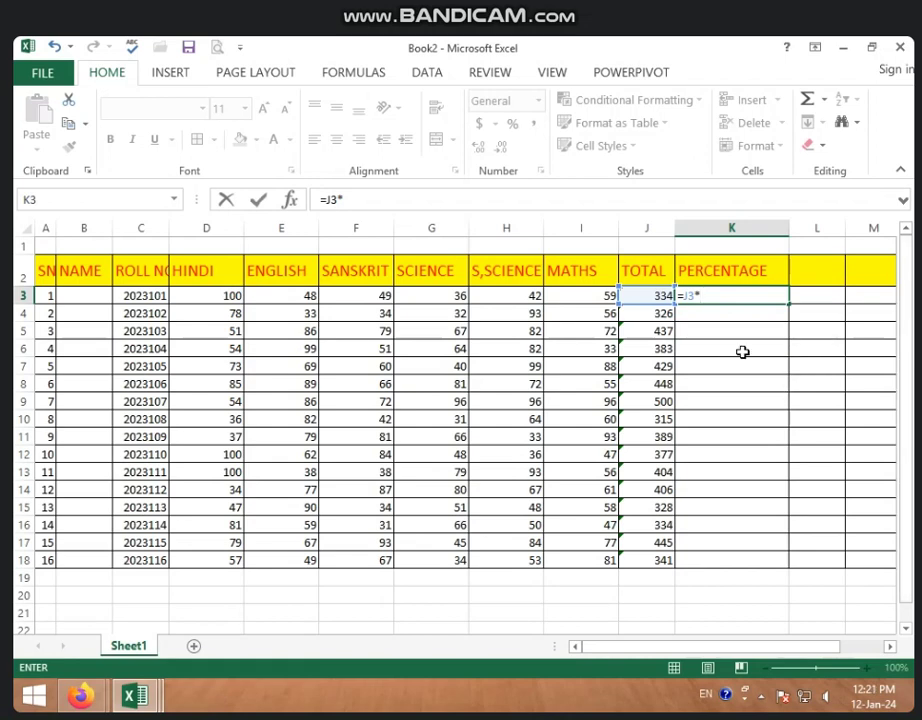
text(100)
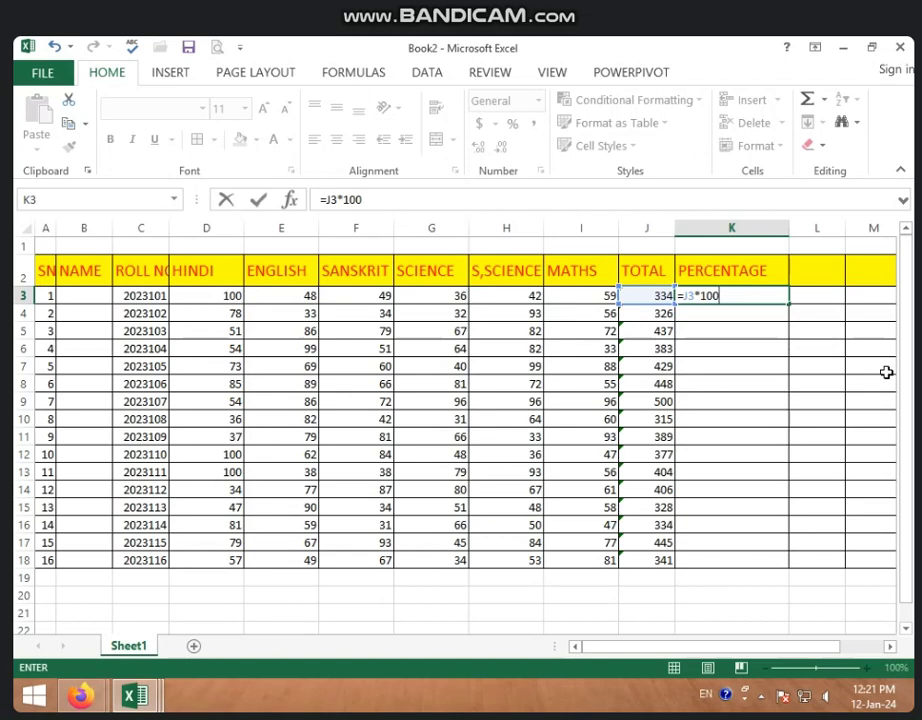
text(/)
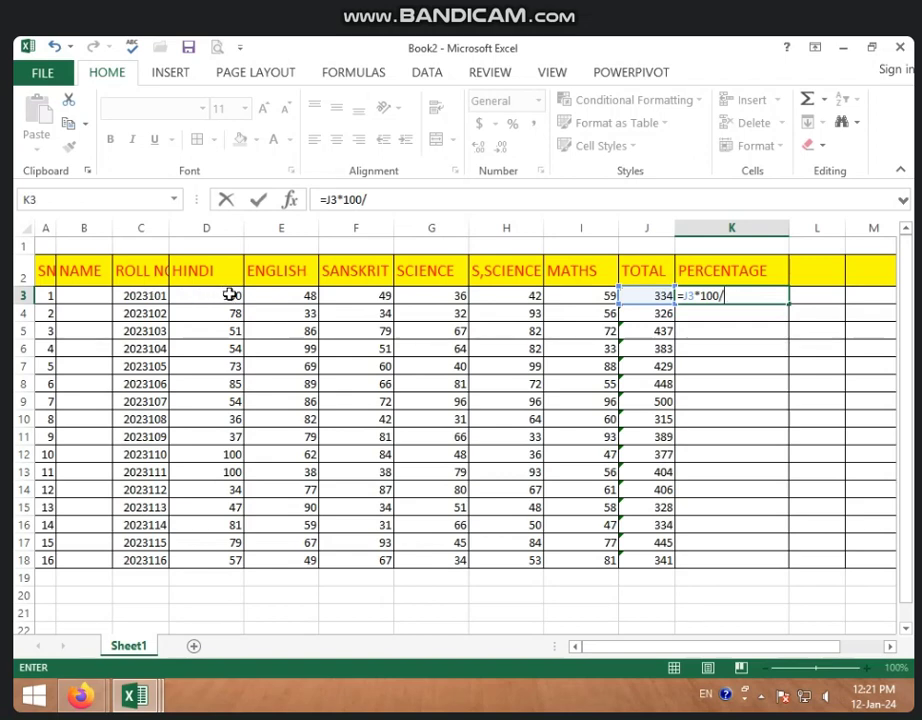
text(600)
key(Return)
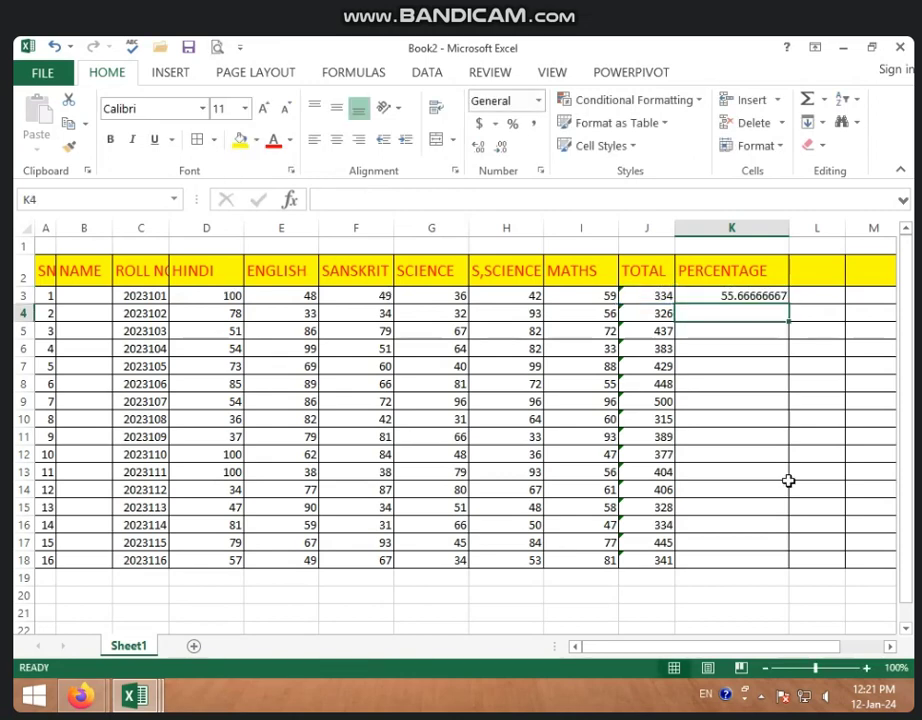
click(724, 295)
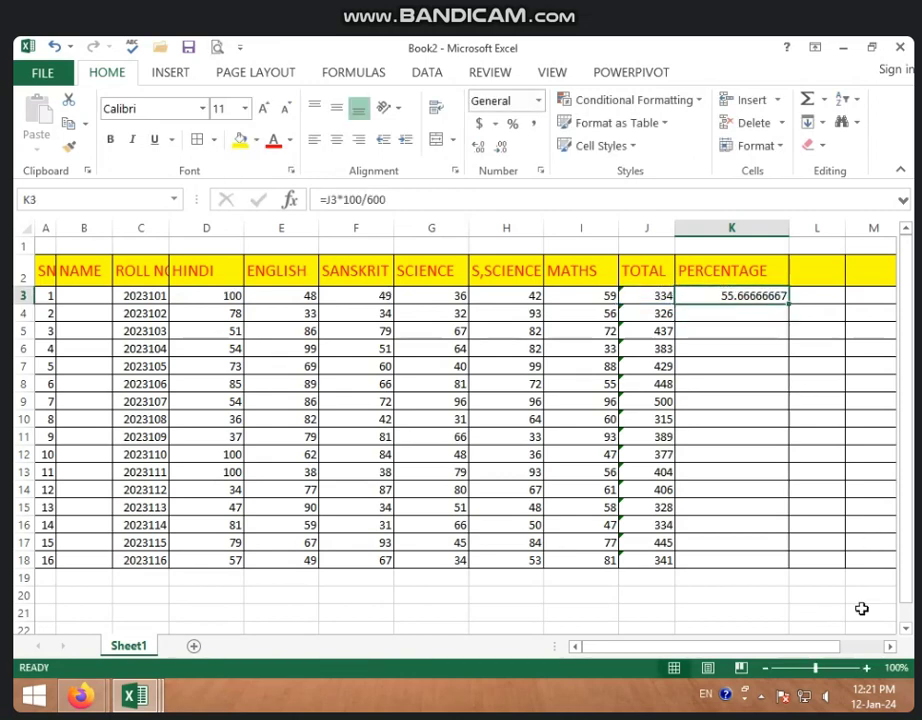
Zoom the sheet view in to 130%.
click(866, 668)
click(866, 668)
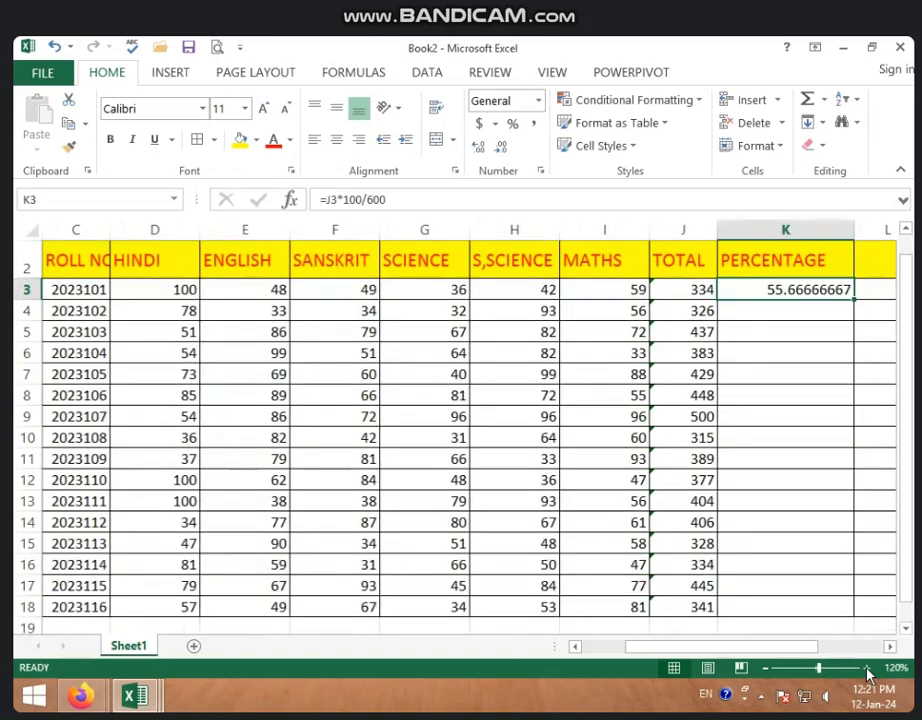
click(866, 668)
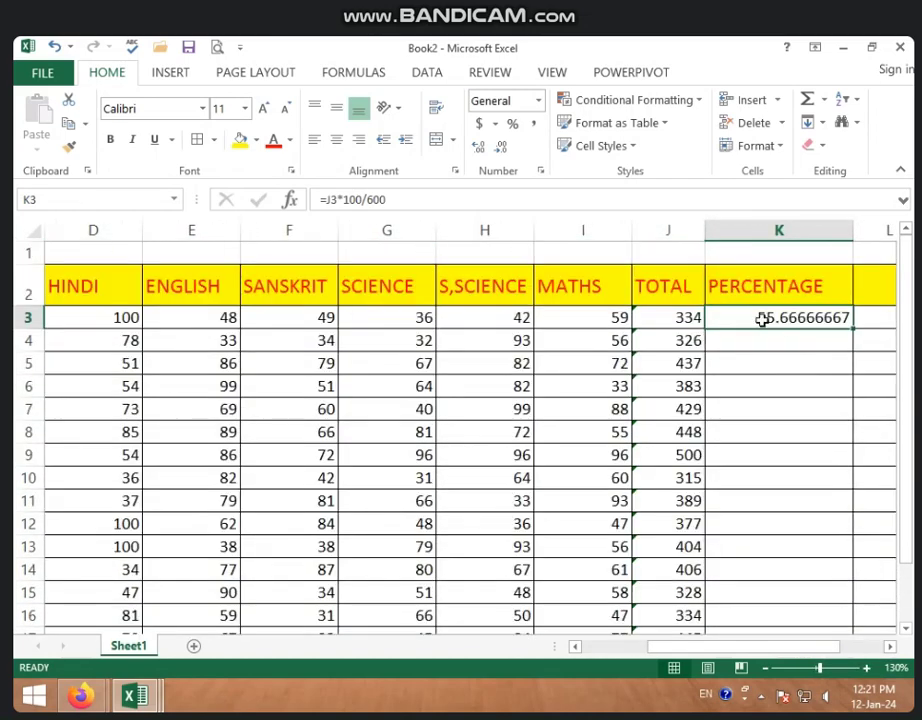
click(753, 333)
click(745, 320)
Re-enter K3 as =334*100/600, using the literal total 334.
text(=)
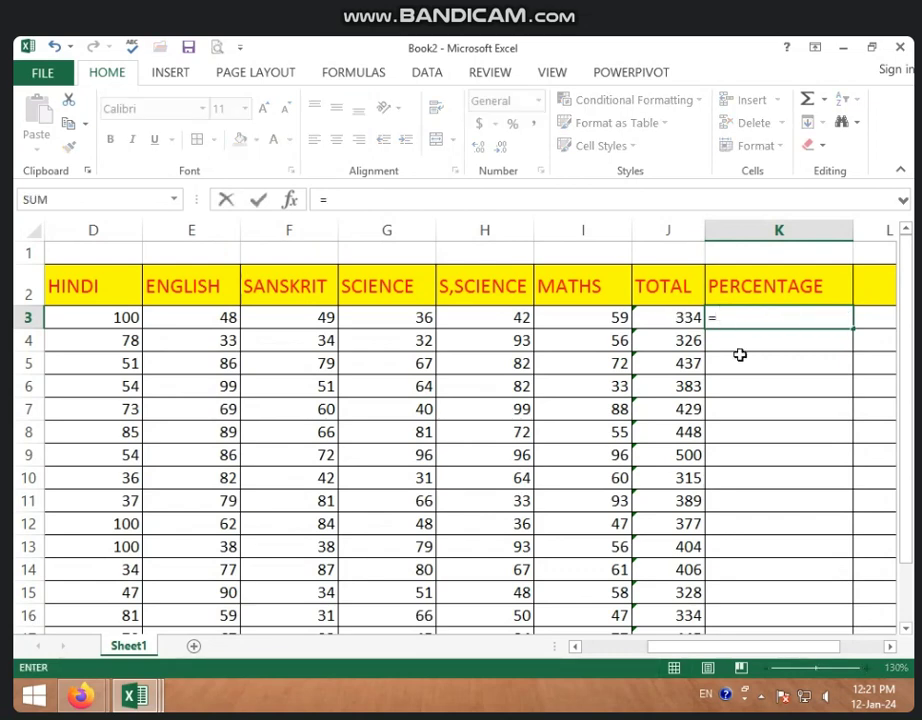
text(334)
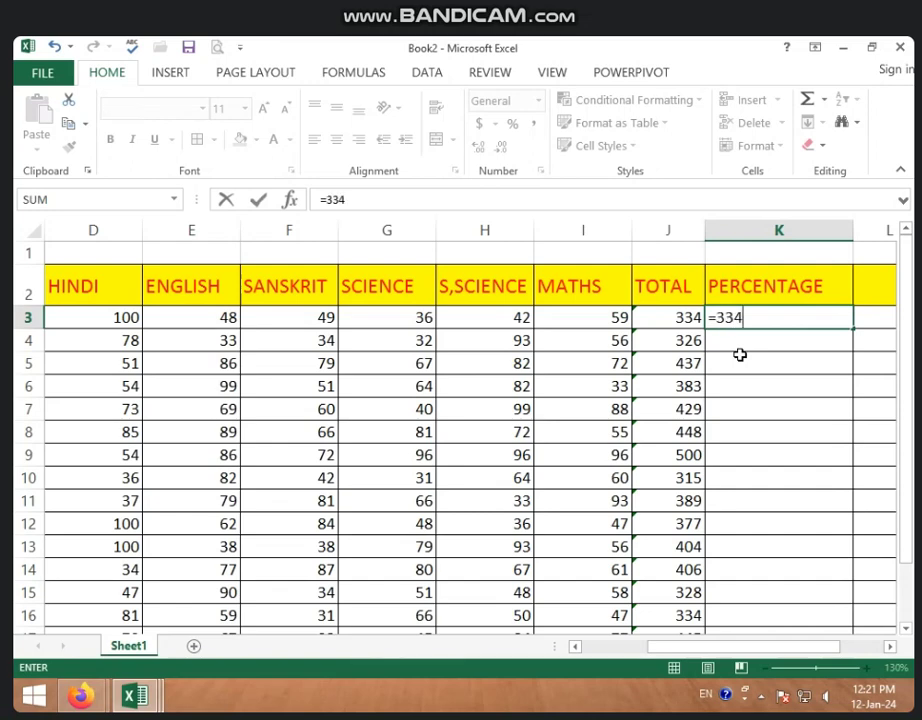
text(*100)
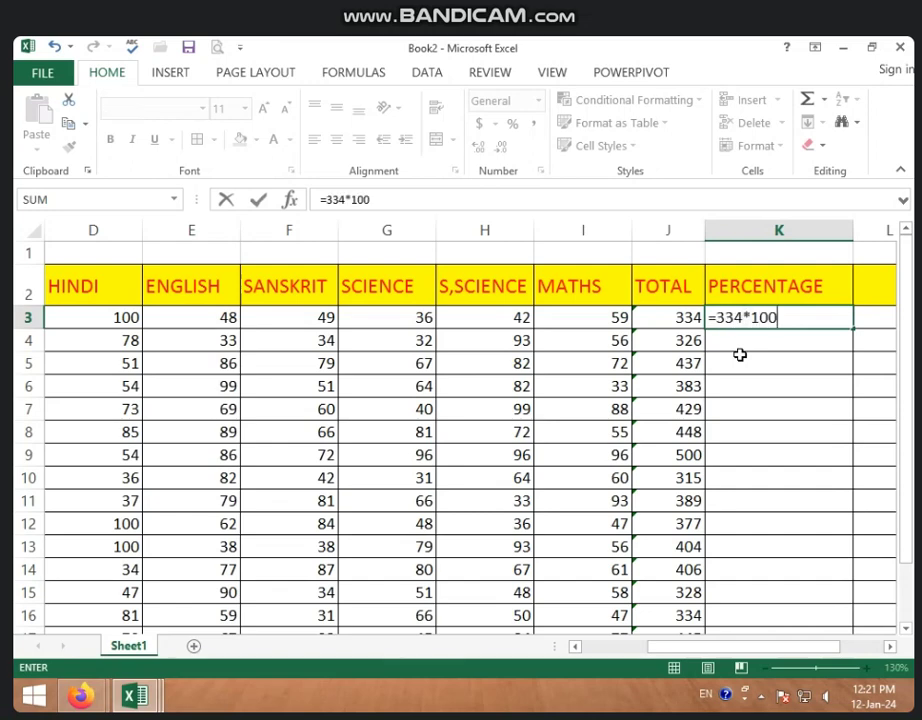
text(/6)
text(00)
key(Return)
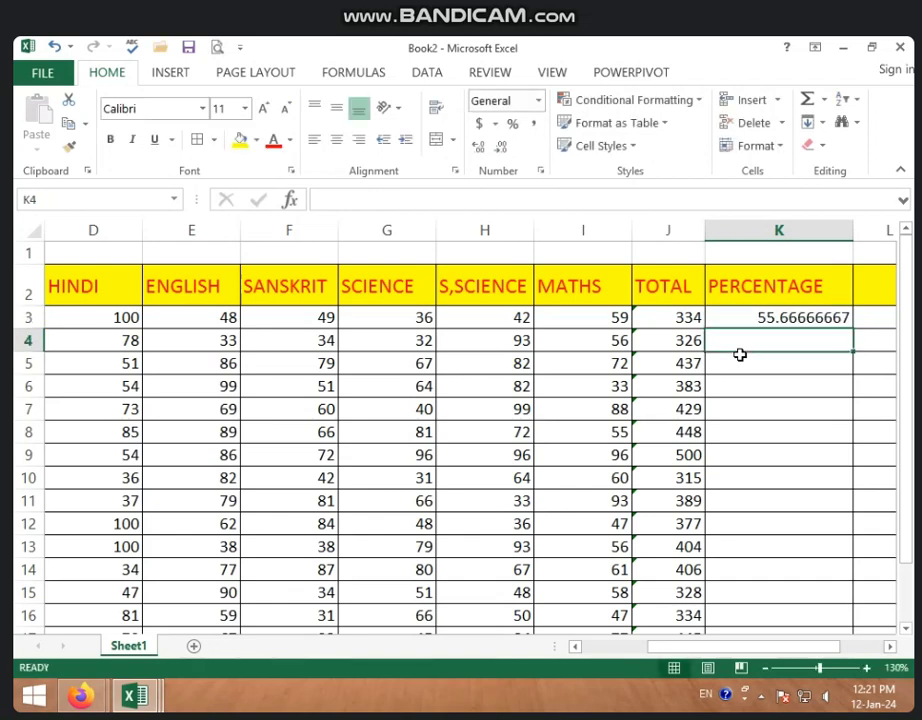
Change I3's MATHS mark to 85, then compare J3's 360 with K3's unchanged 55.66666667.
click(589, 326)
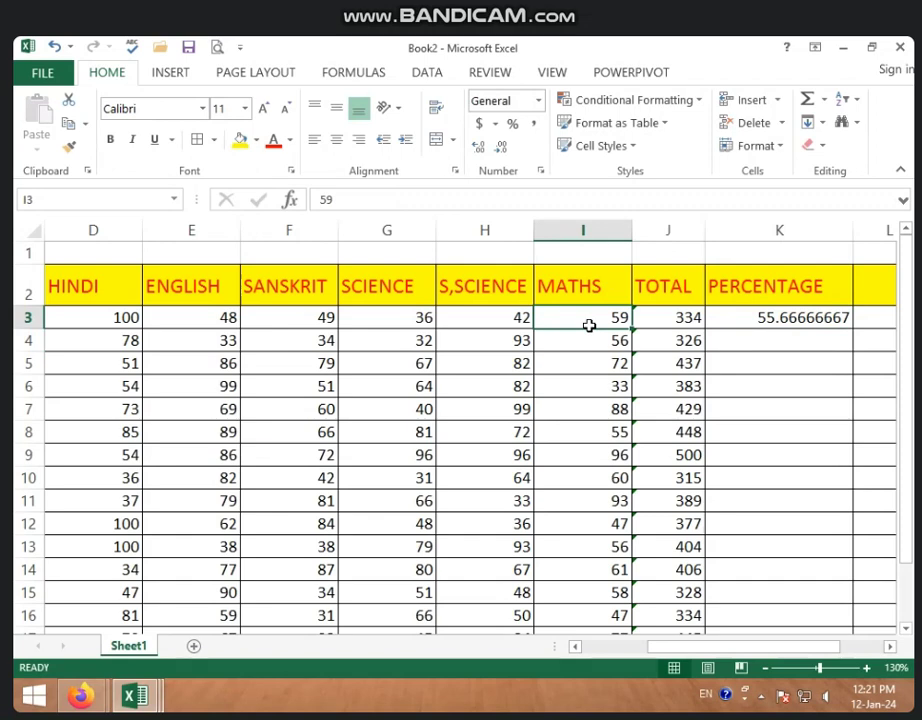
text(85)
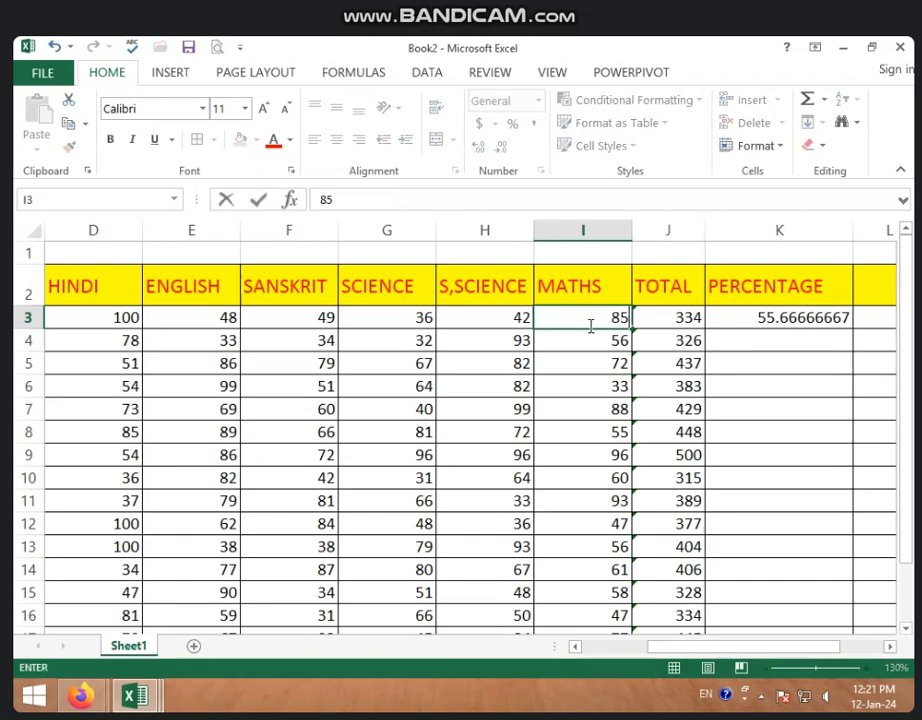
key(Return)
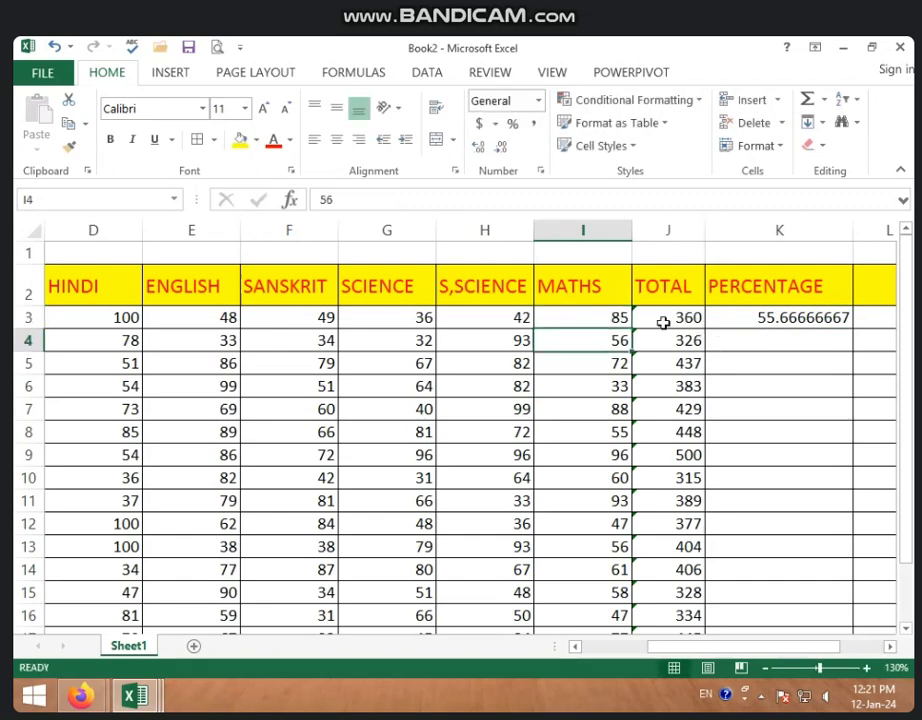
click(663, 322)
click(755, 318)
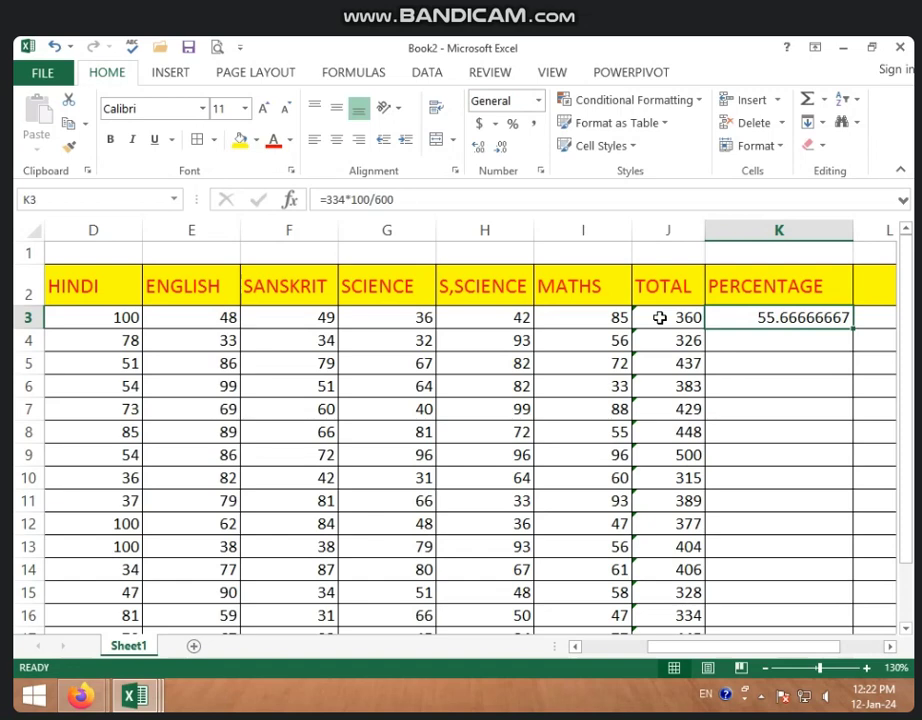
click(792, 331)
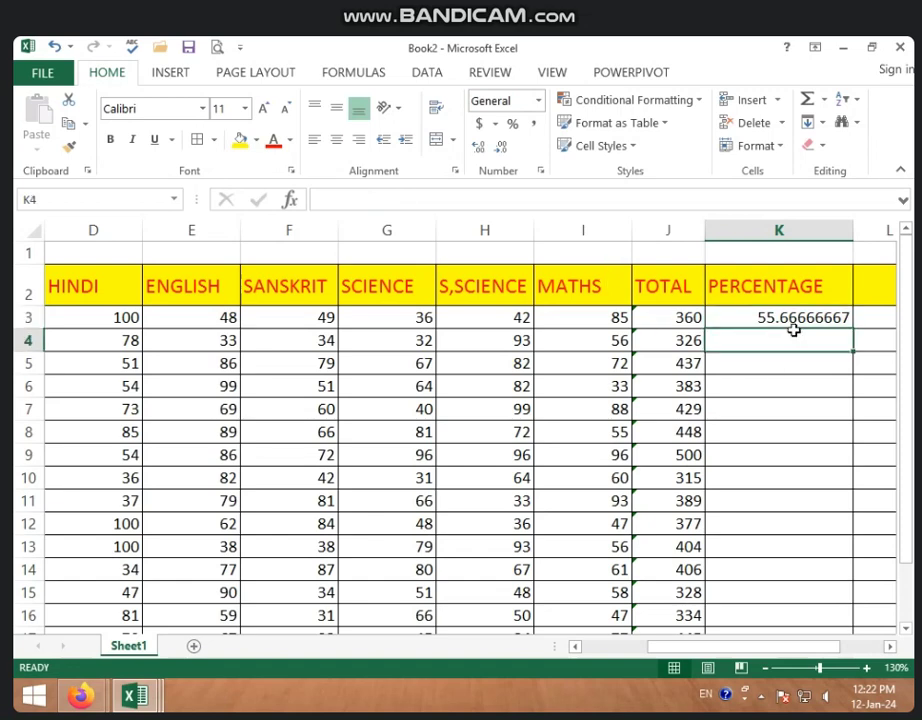
click(792, 318)
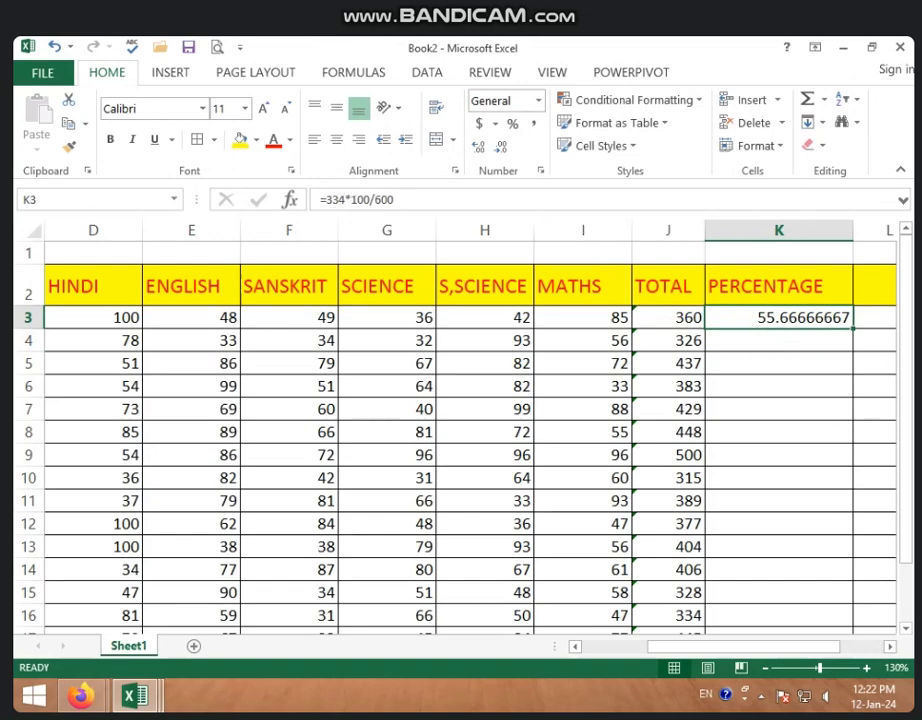
Re-enter K3 as =J3*100/600 so the percentage updates to 60.
text(=)
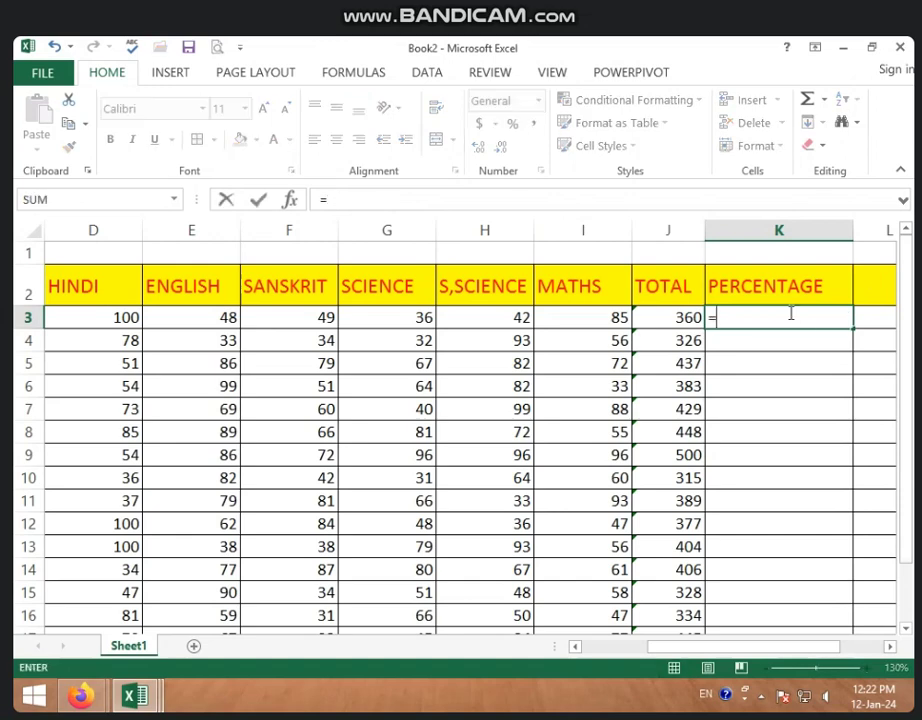
click(661, 320)
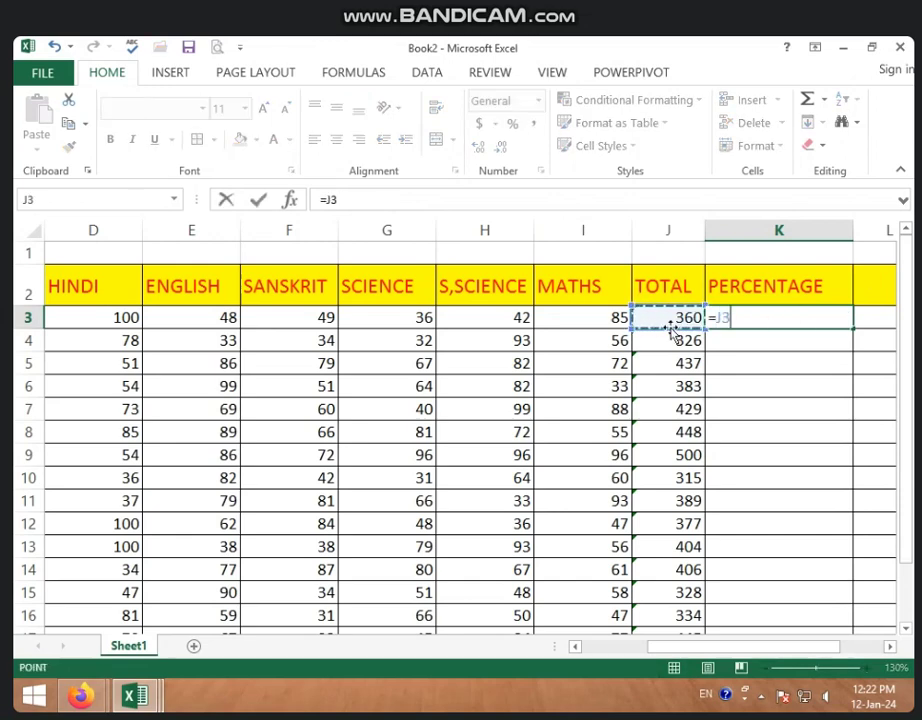
text(*100)
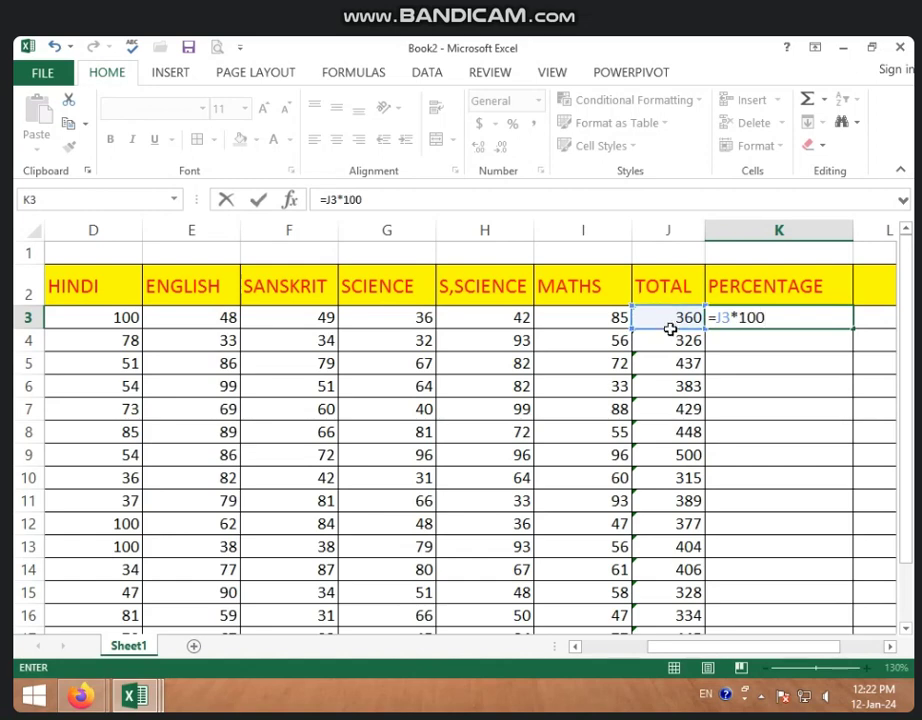
text(/600)
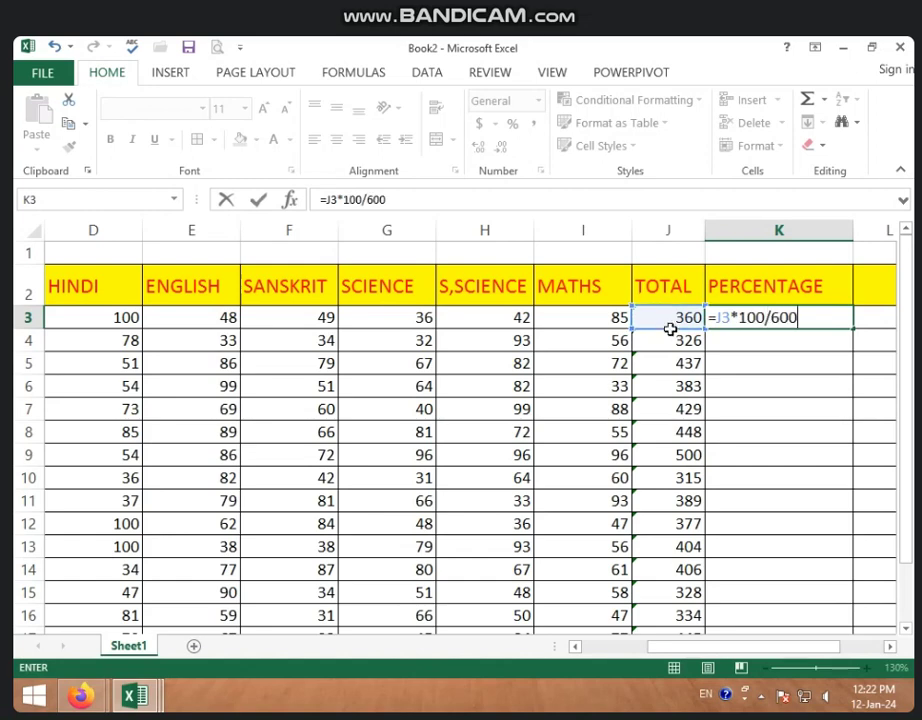
key(Return)
click(795, 316)
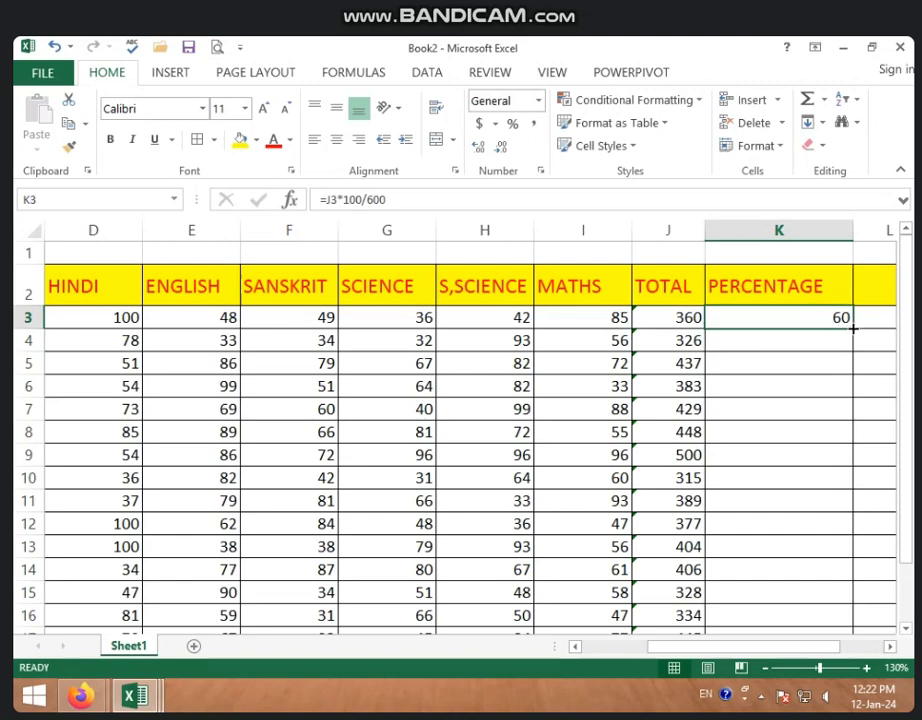
Copy the K3 percentage formula down through K18 and check the filled results.
double_click(853, 328)
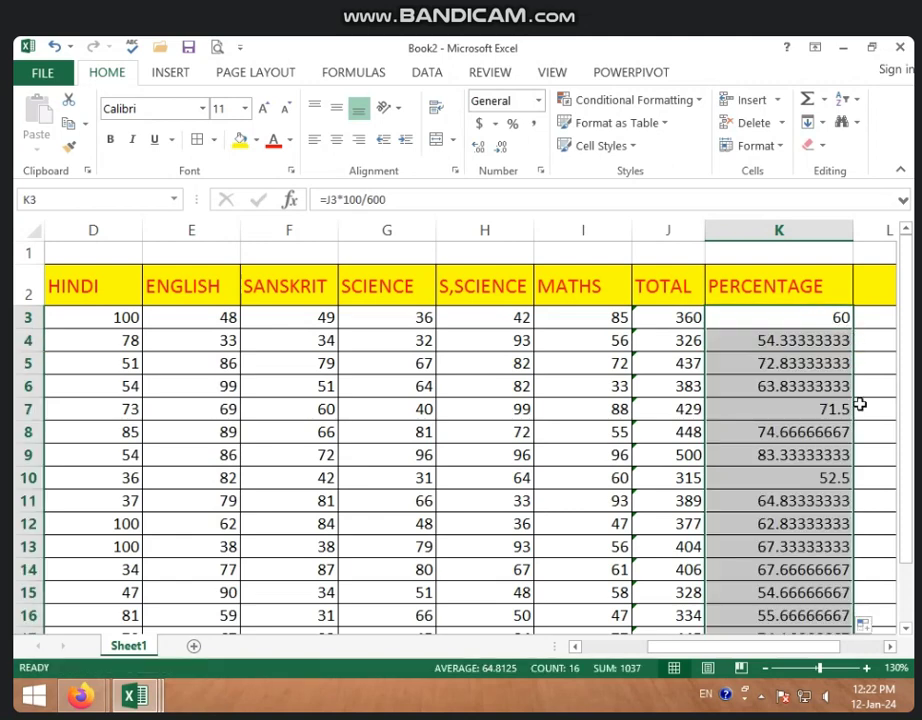
scroll(845, 444, down, 3)
scroll(844, 445, down, 1)
scroll(840, 477, up, 2)
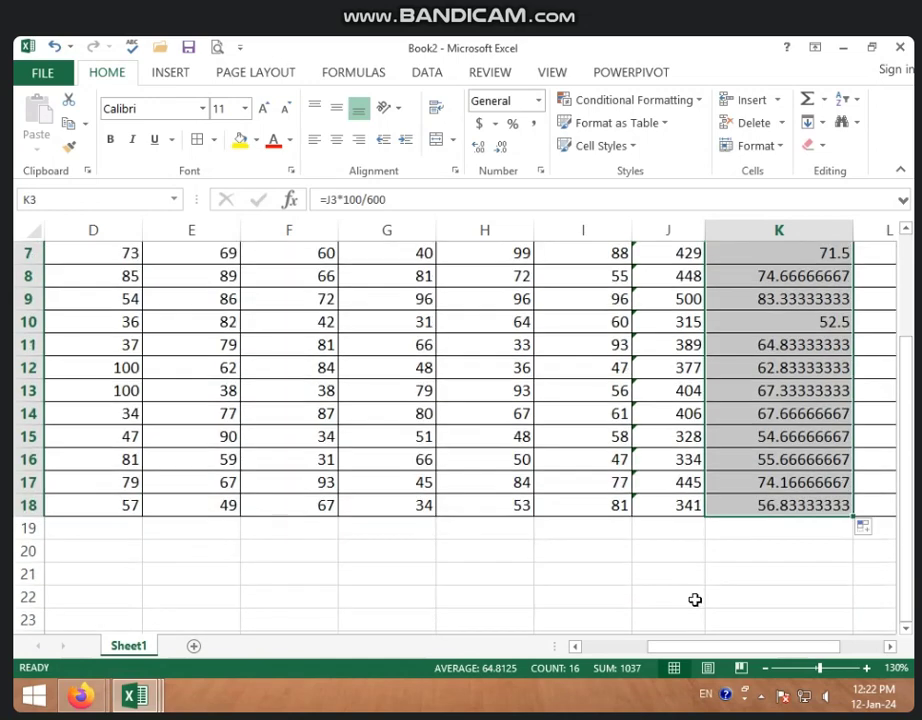
drag(698, 650, 747, 652)
scroll(706, 465, up, 2)
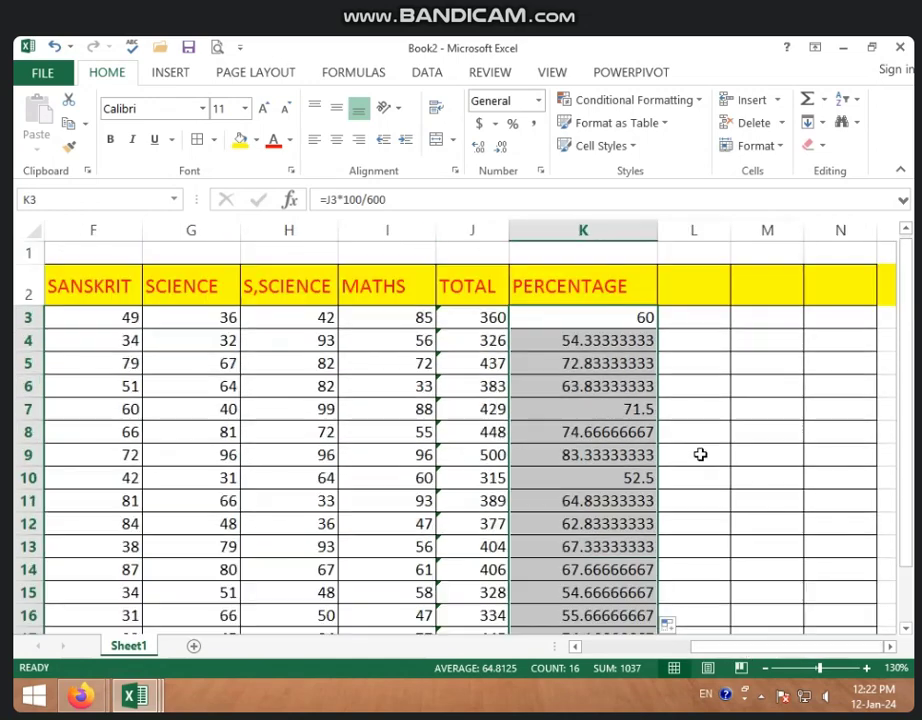
click(701, 303)
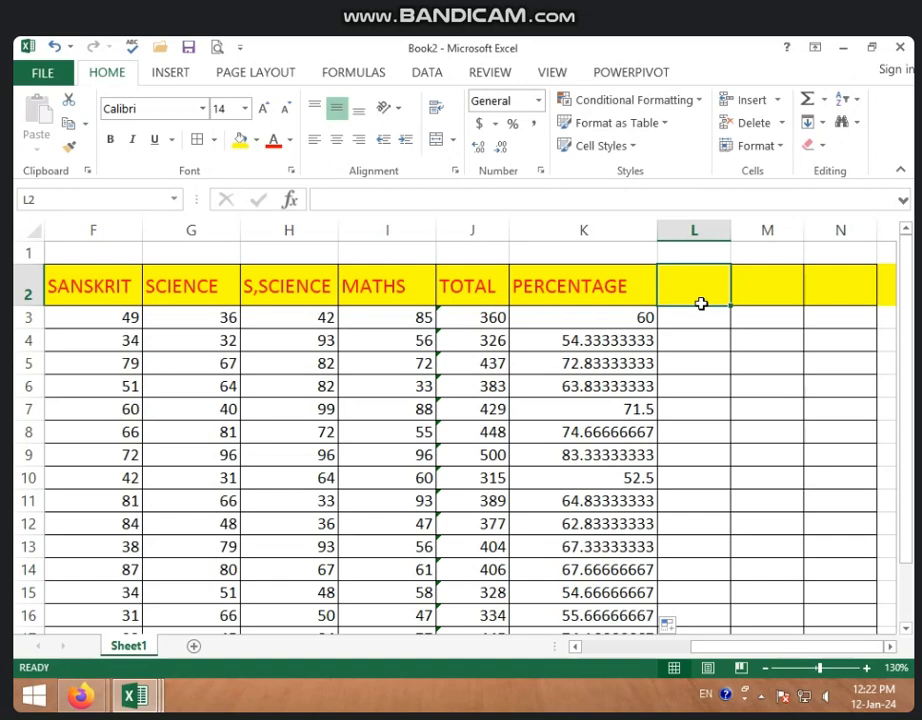
Enter the heading DIVISION in L2 next to PERCENTAGE.
text(DIVISION)
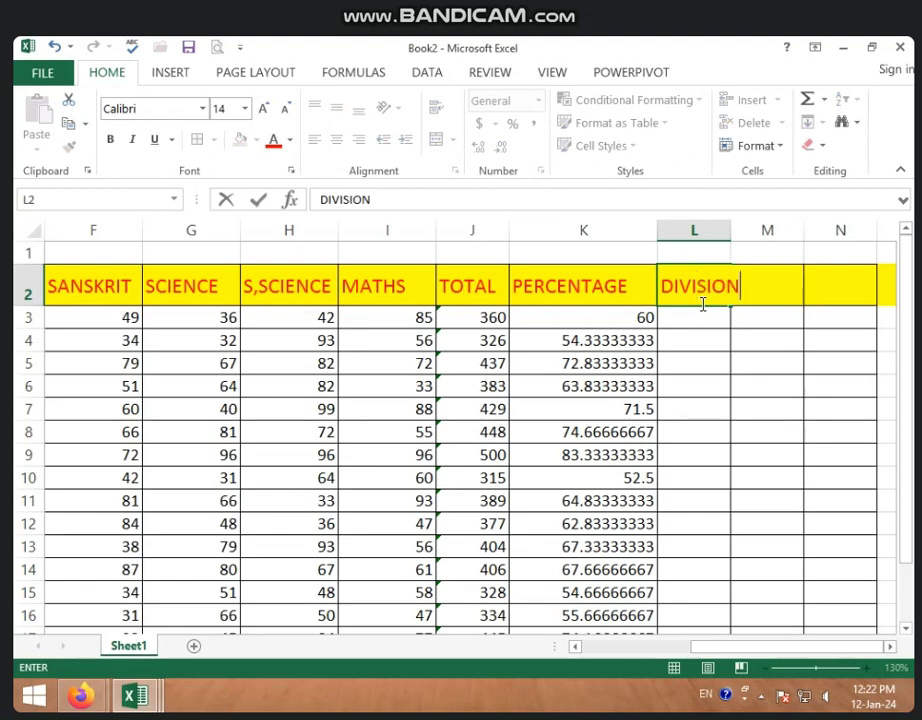
click(706, 322)
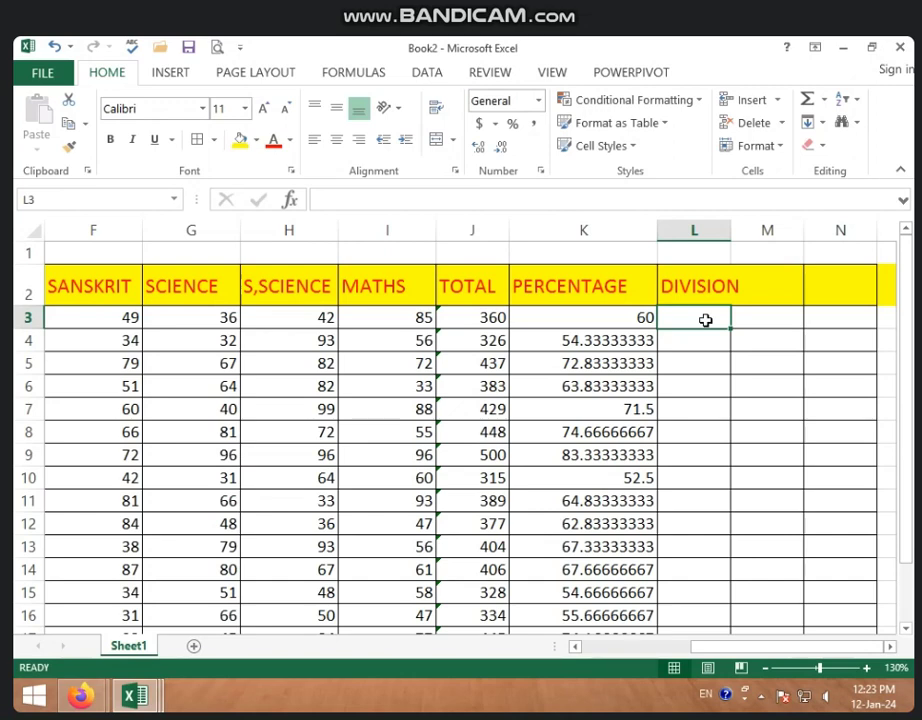
Start the L3 formula with =IF(.
text(=)
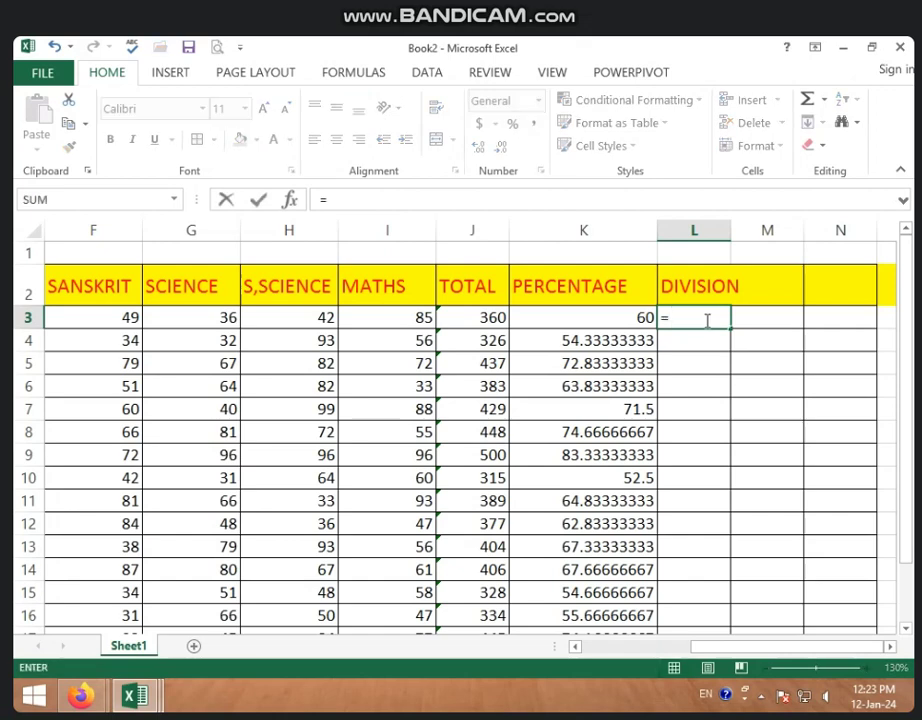
text(IF)
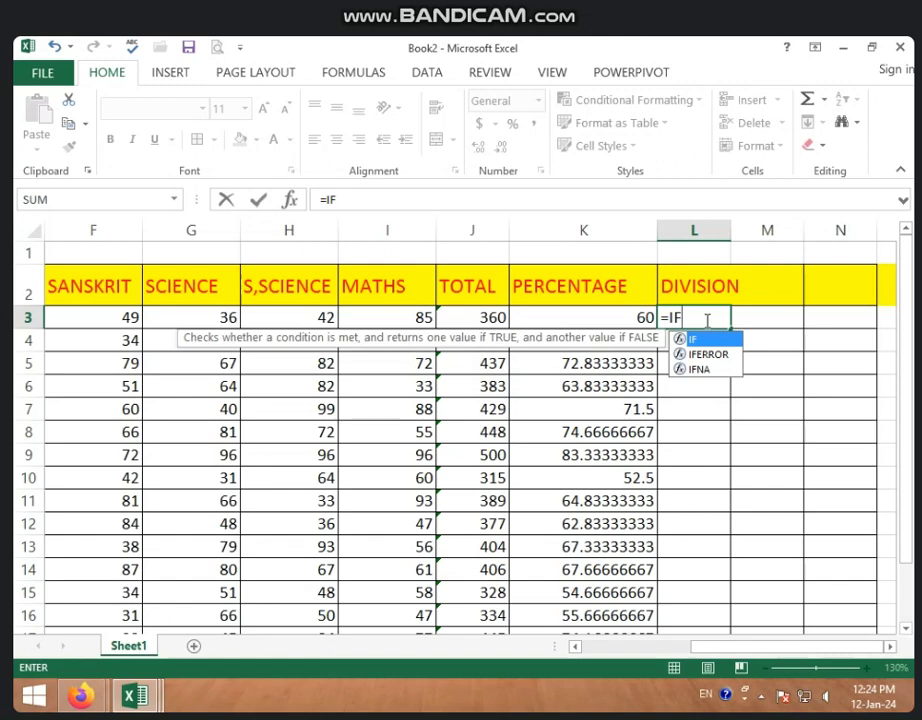
text(()
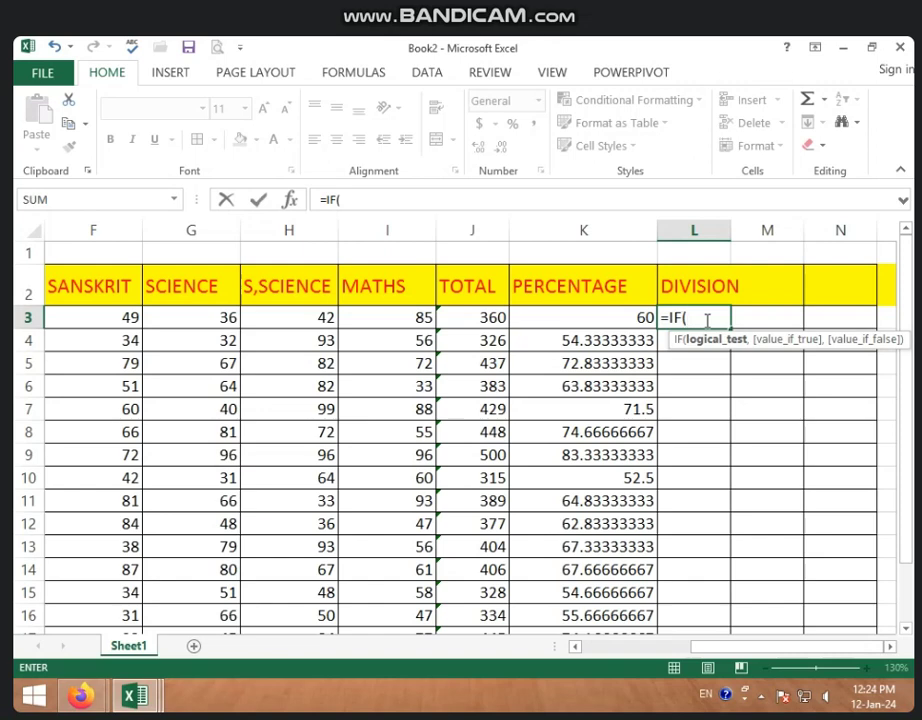
Extend the L3 formula to =IF(K3>=60,"FIRST", fixing typing slips along the way.
click(582, 317)
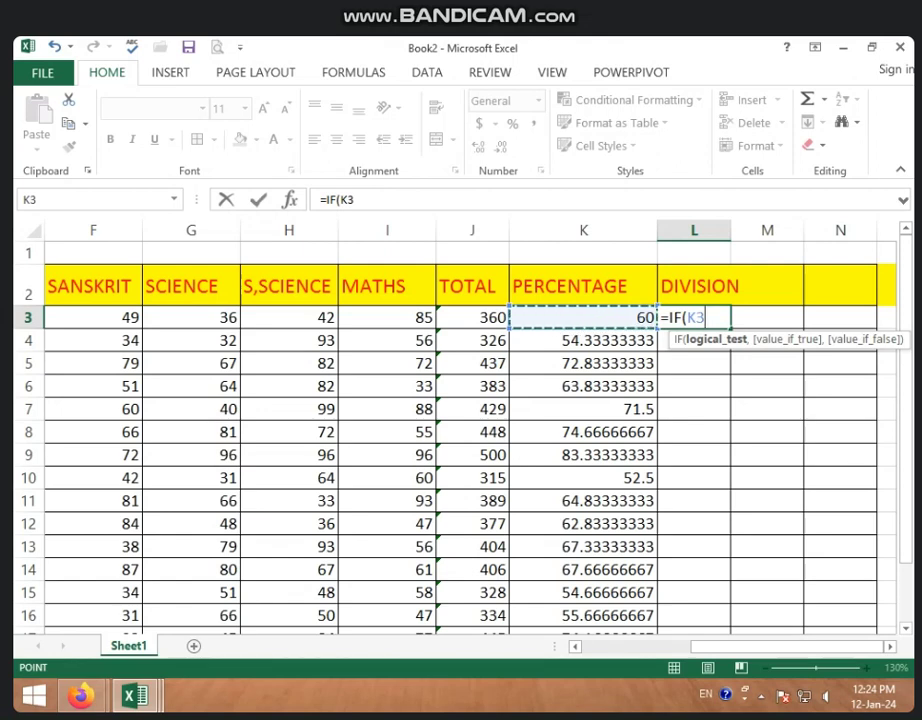
mouse_move(915, 40)
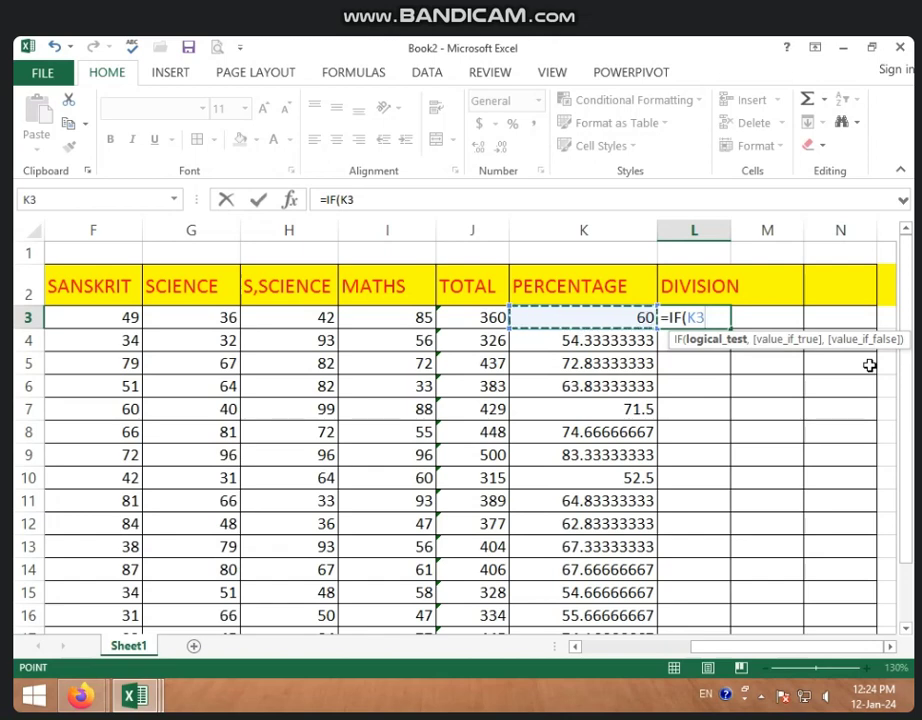
text(>)
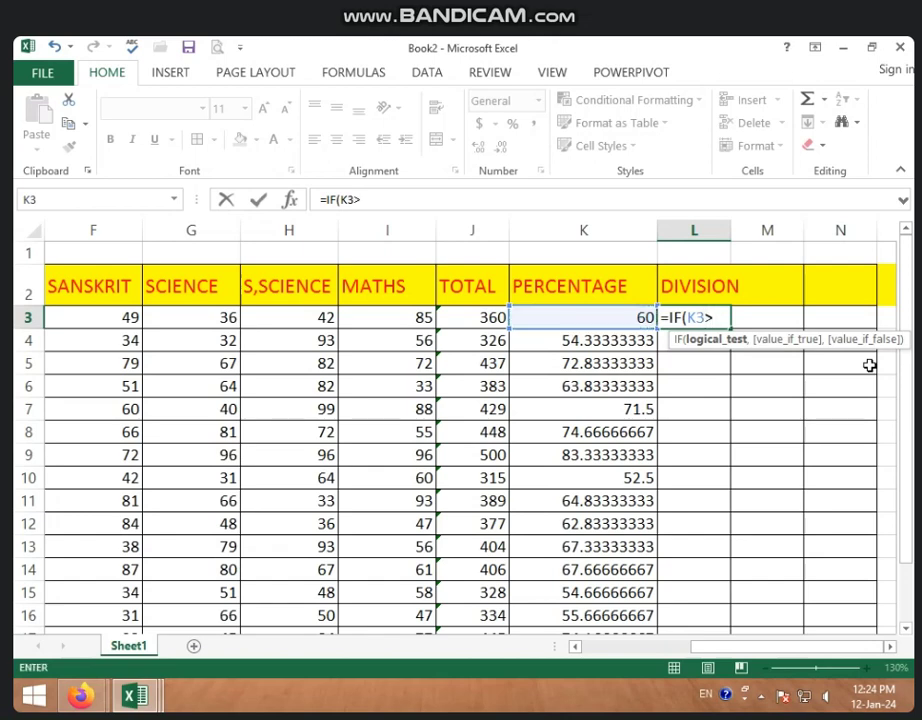
text(=)
text(,)
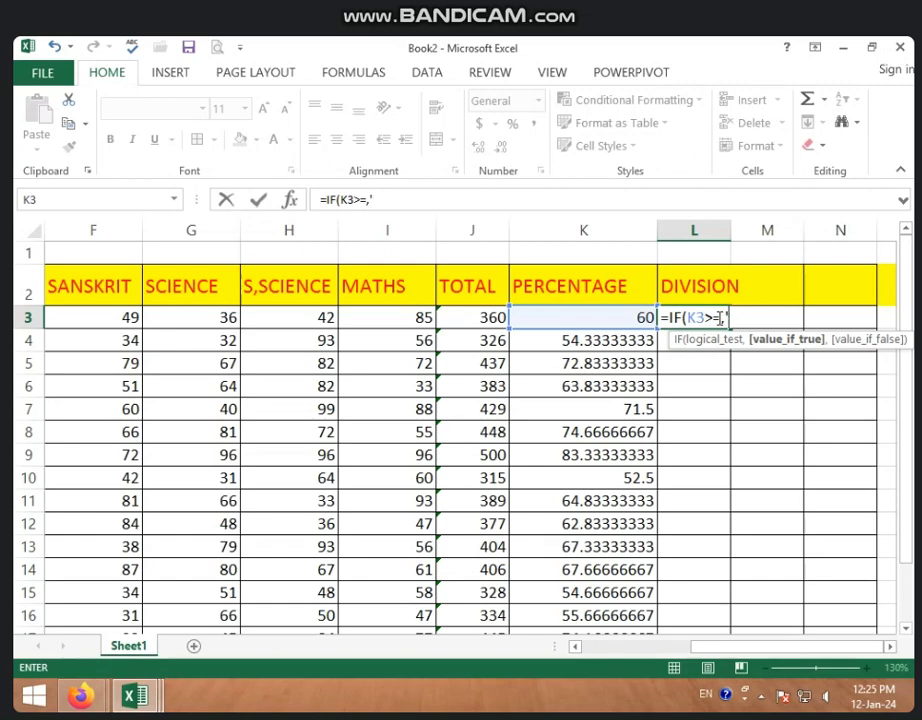
key(BackSpace)
text(")
key(BackSpace)
key(BackSpace)
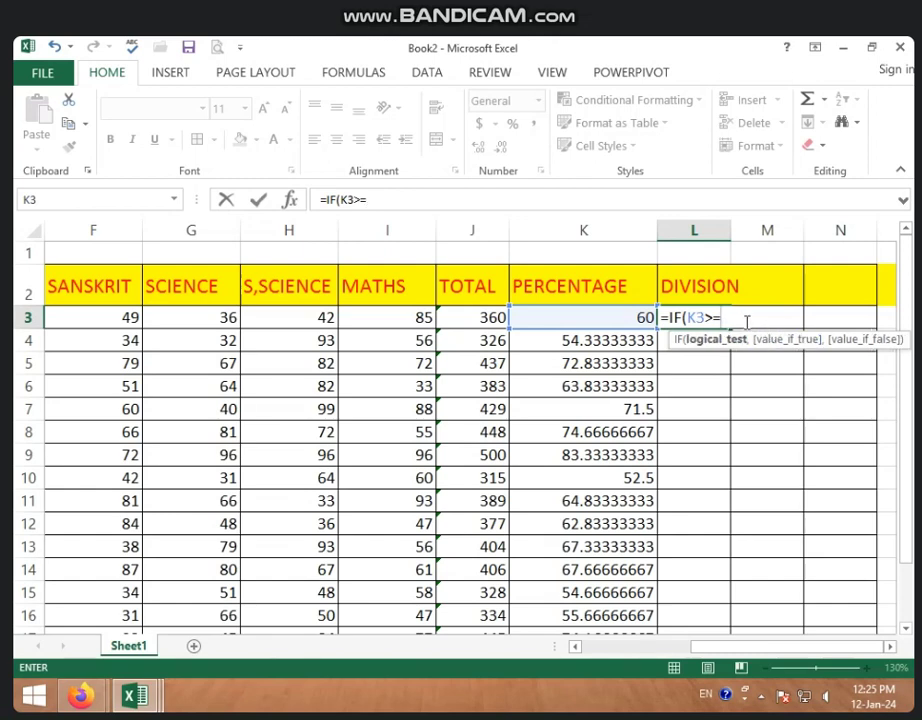
text(60)
text(,)
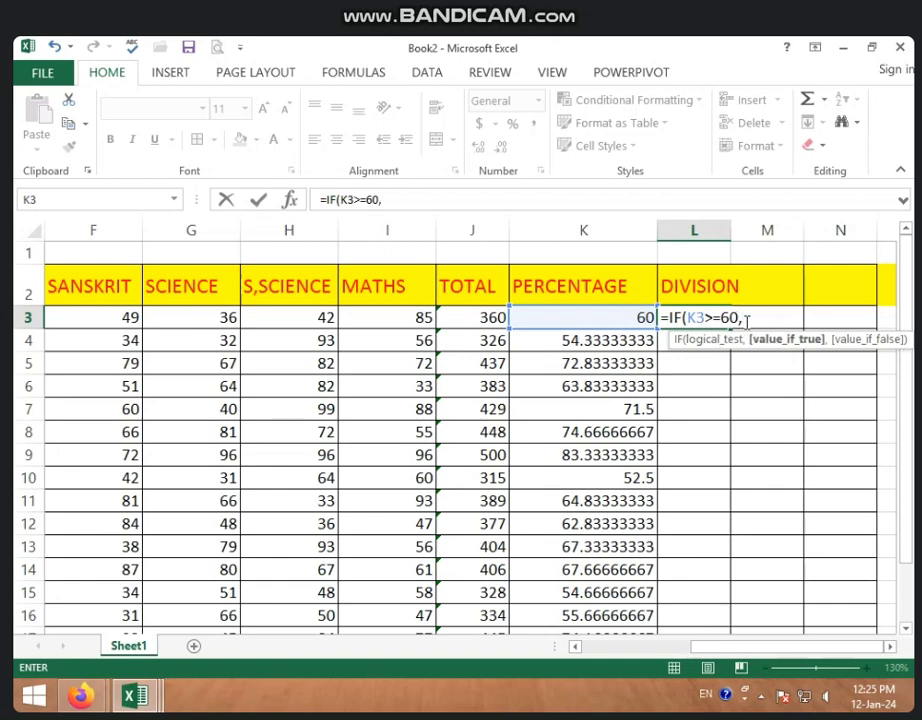
text(")
text(FIRS)
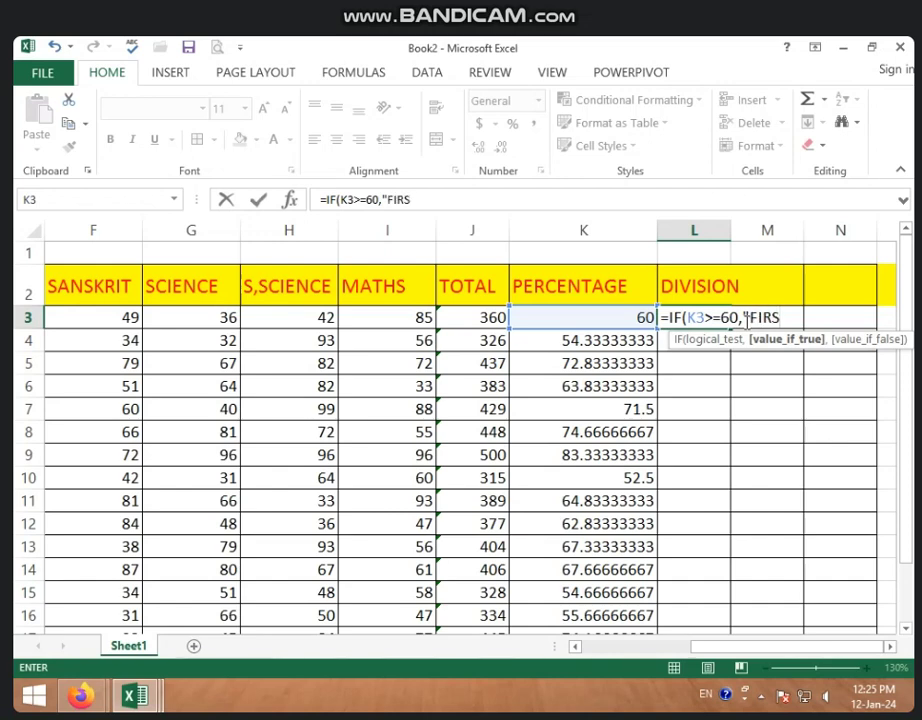
text(T)
text(")
text(,)
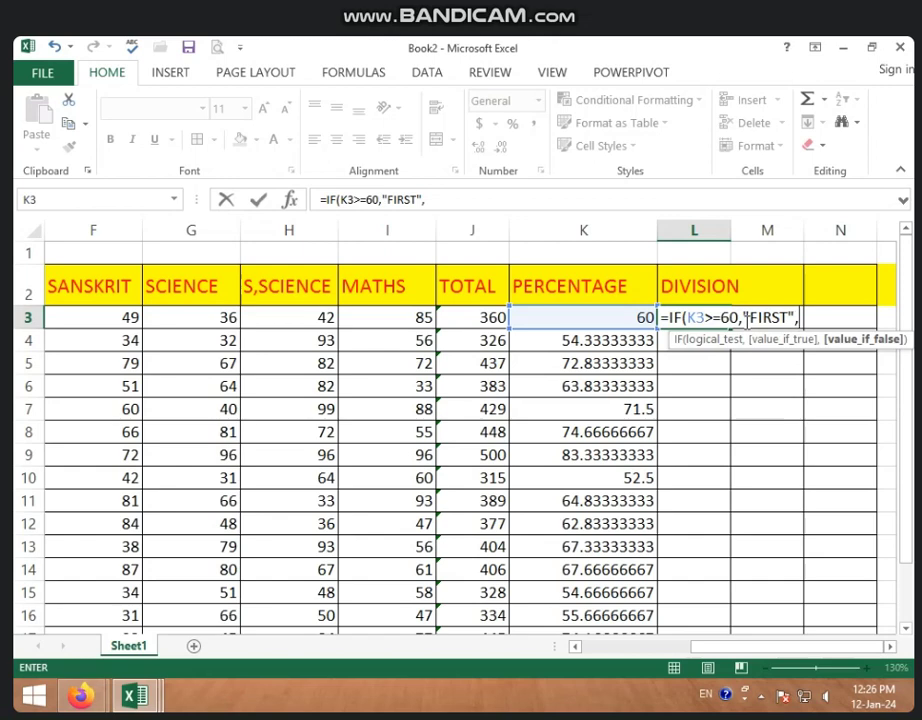
Nest a second IF in the L3 formula testing K3>=45 for "SECOND".
text(IF)
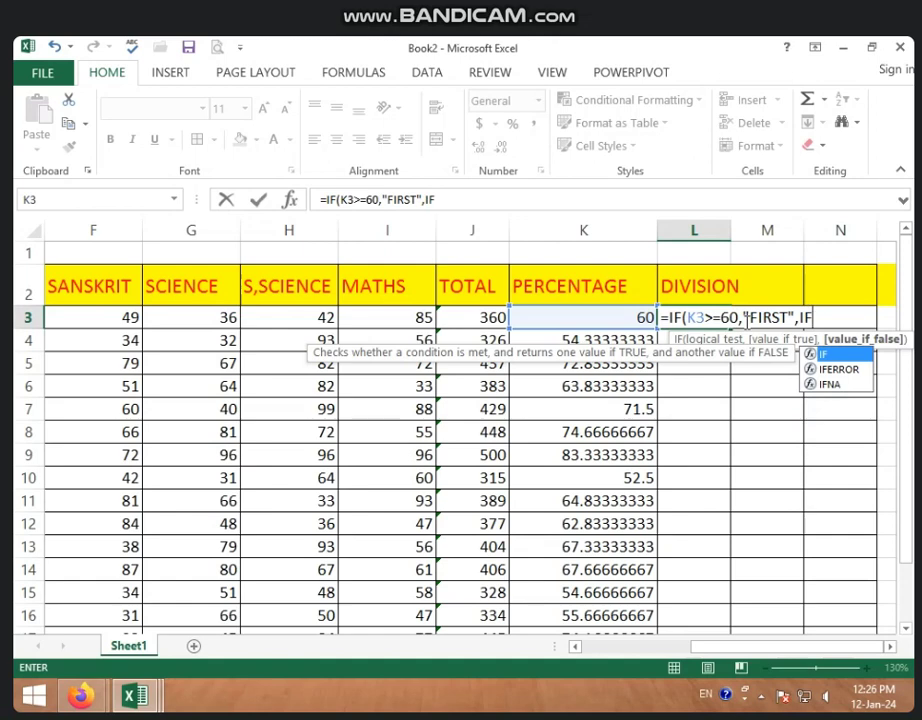
text(()
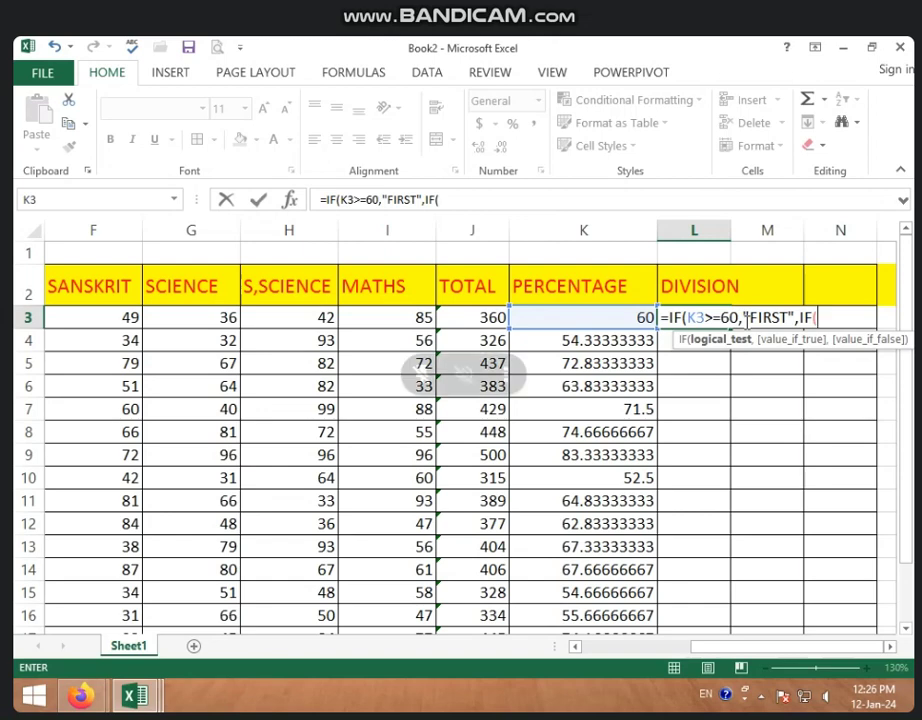
click(563, 320)
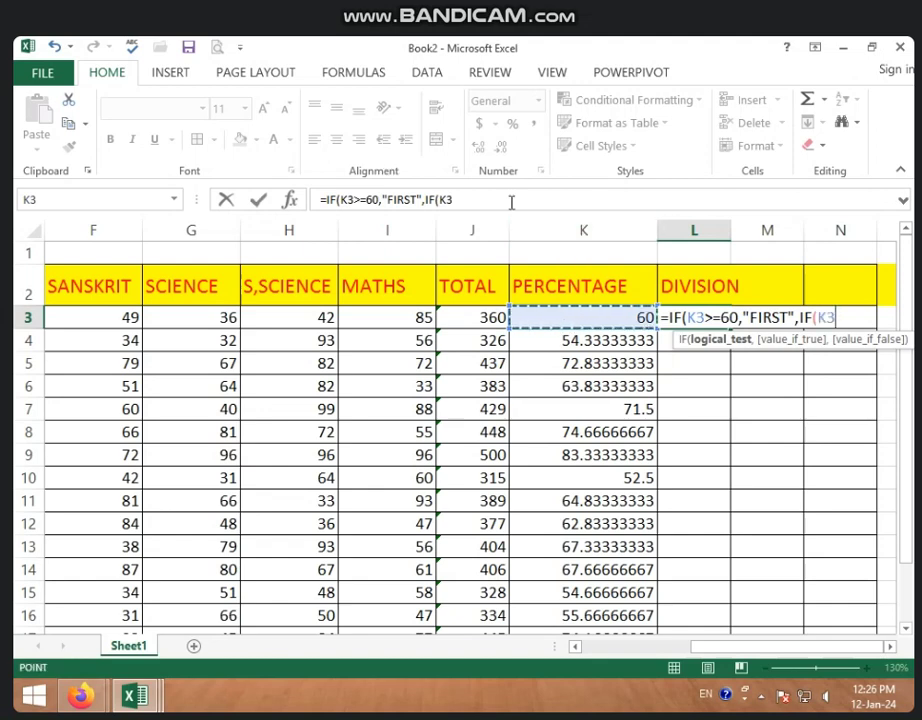
click(482, 199)
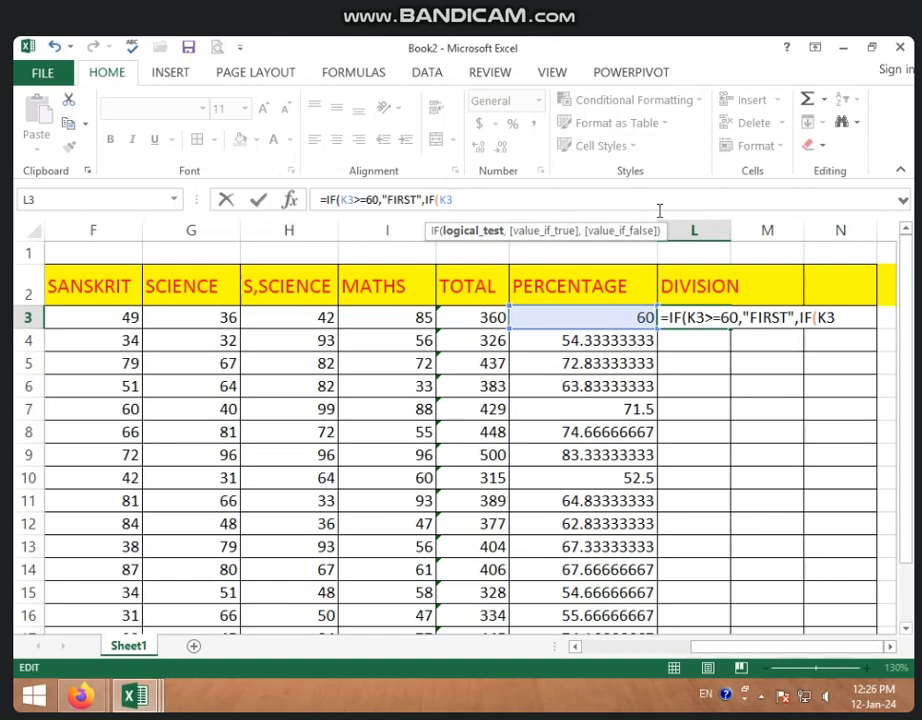
text(>=)
text(4)
text(5)
text(,IF(K3>=45,)
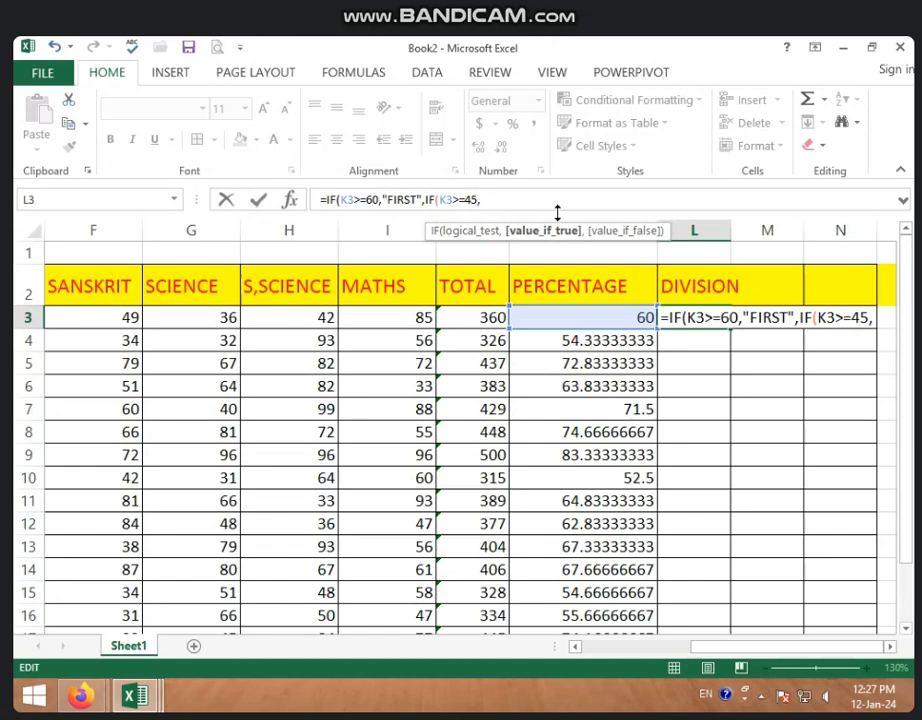
text(")
text(S)
text(ECON)
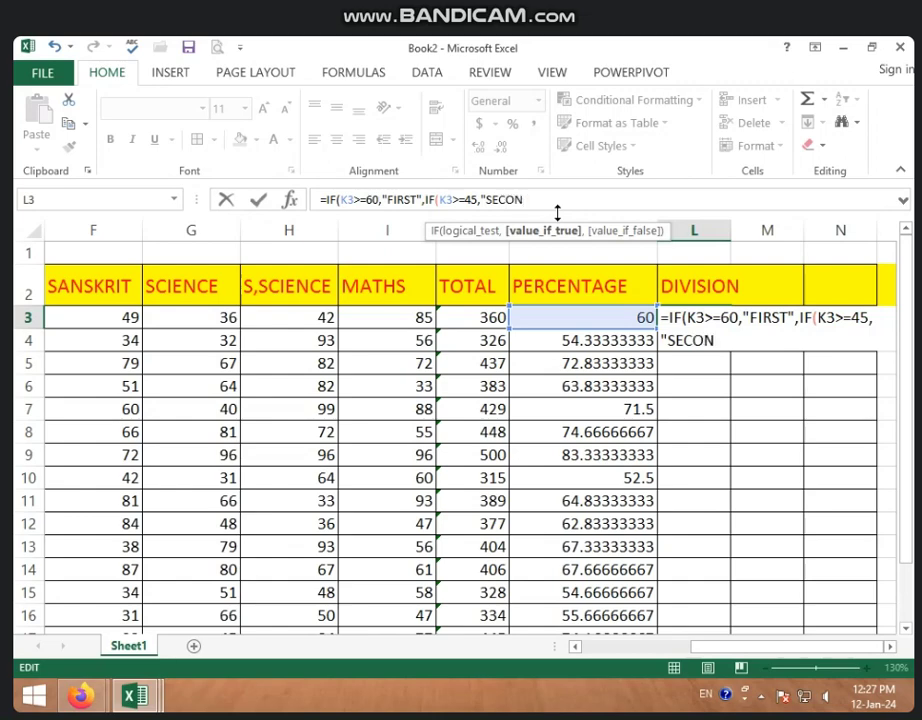